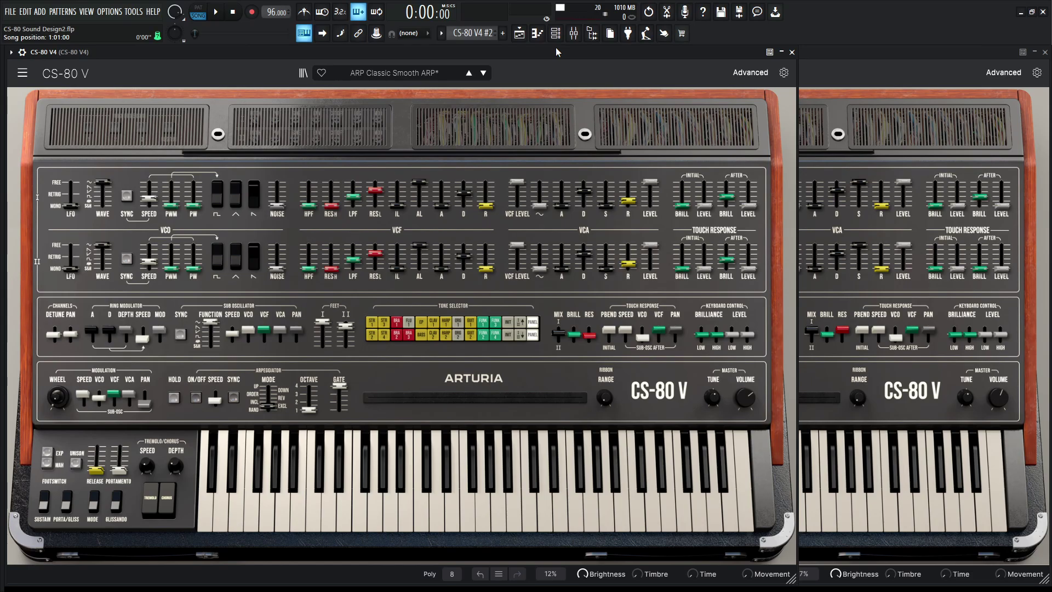
Play the pattern to audition the ARP Classic Smooth ARP patch and compare its panel with the Default patch in CS-80 V4 #2
key(space)
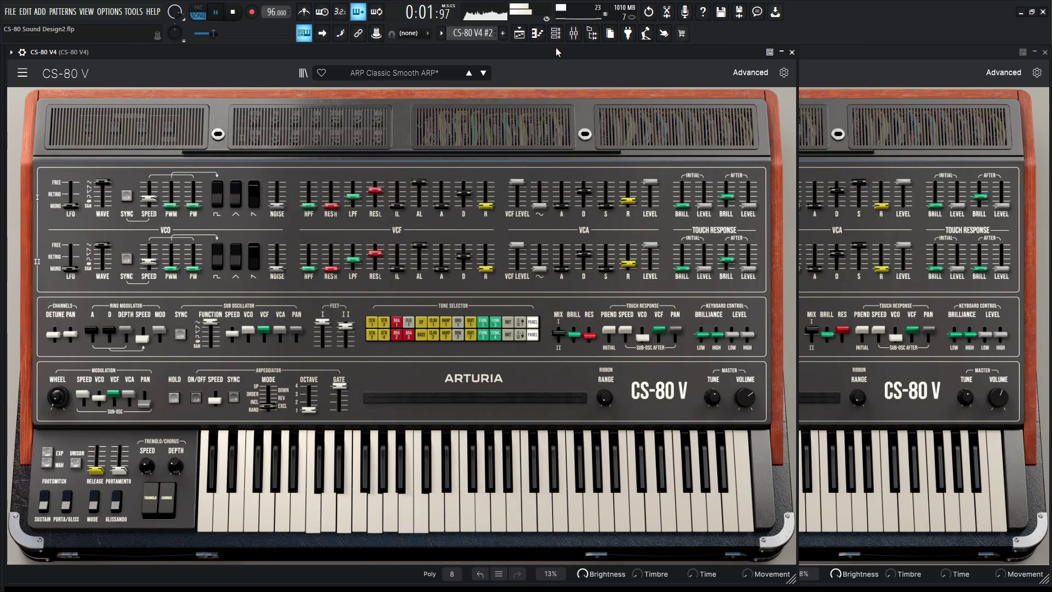
key(space)
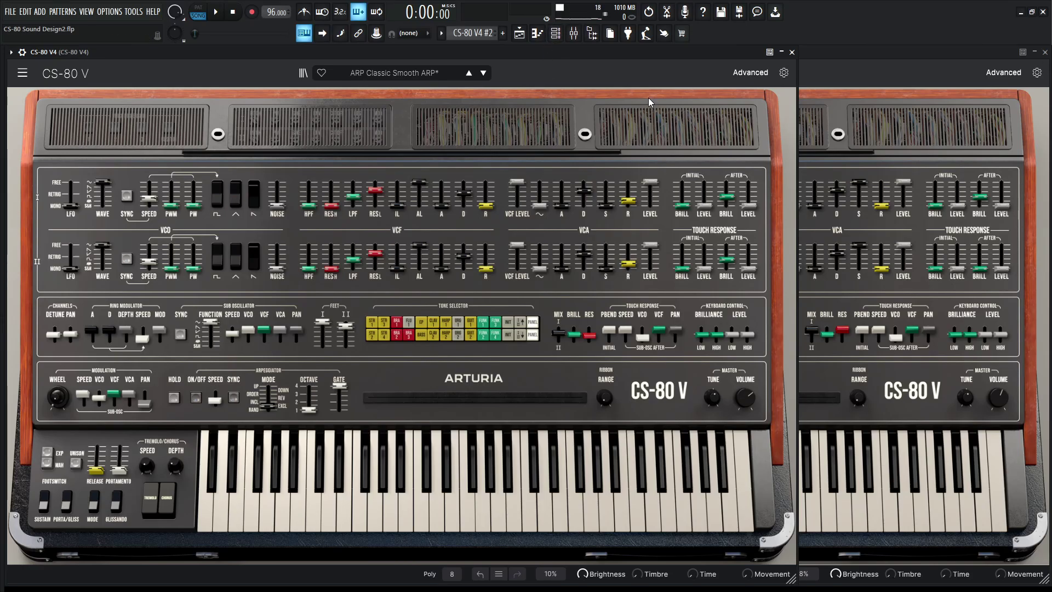
click(848, 57)
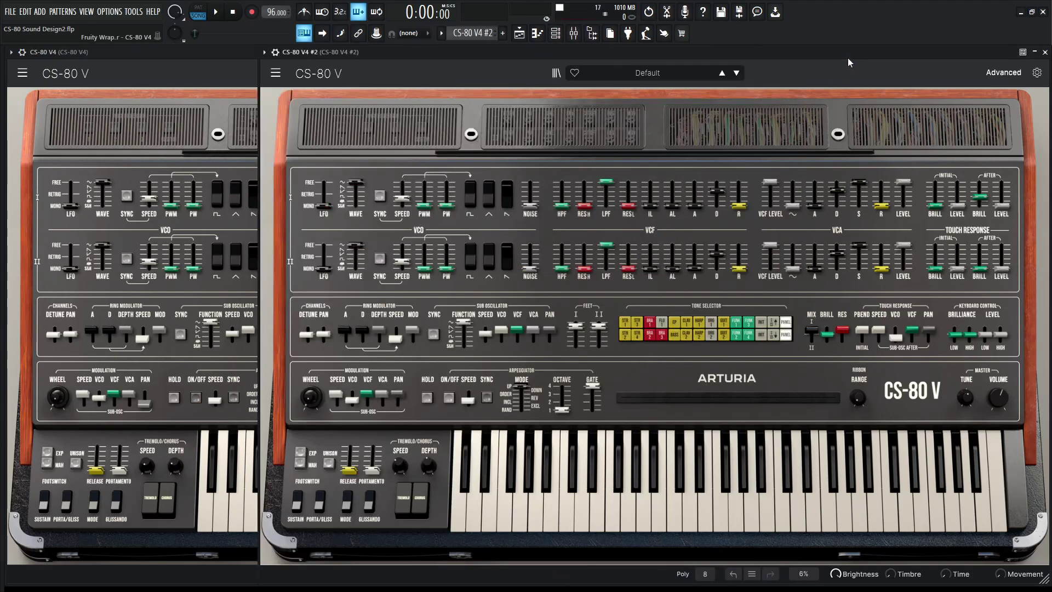
click(230, 55)
click(824, 54)
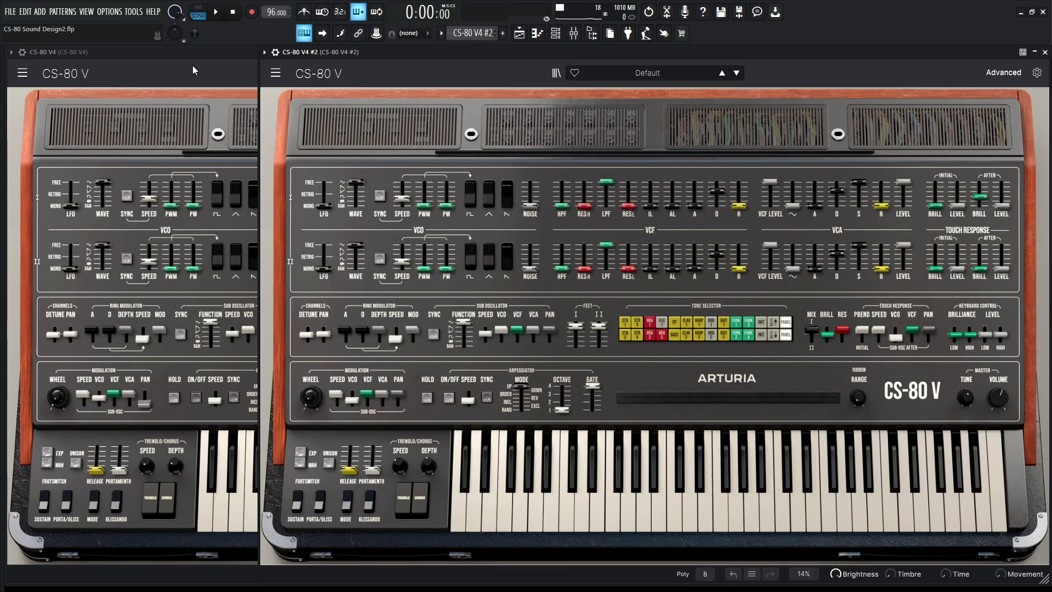
click(276, 73)
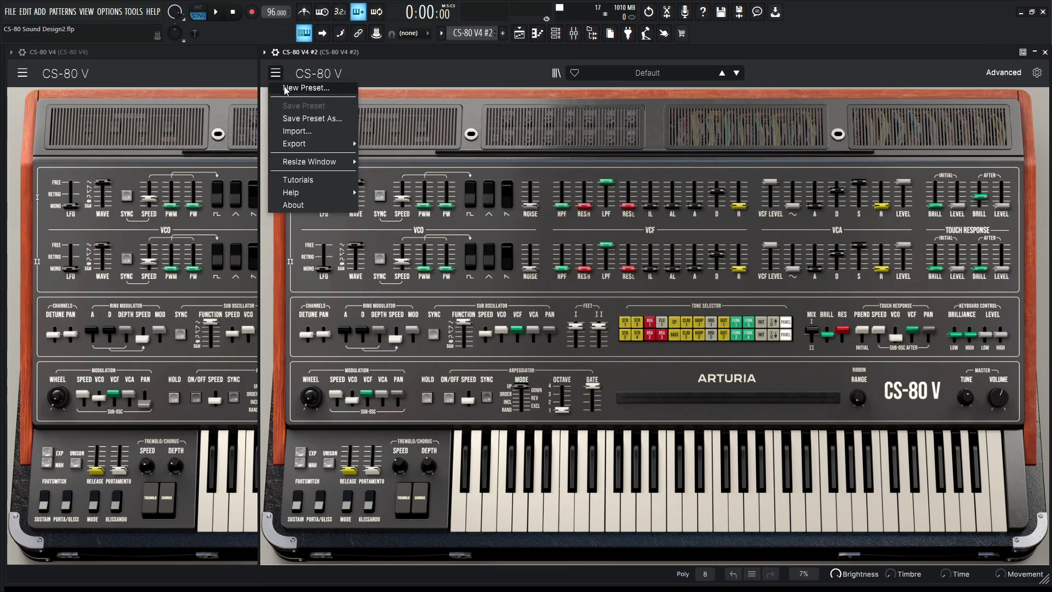
click(201, 57)
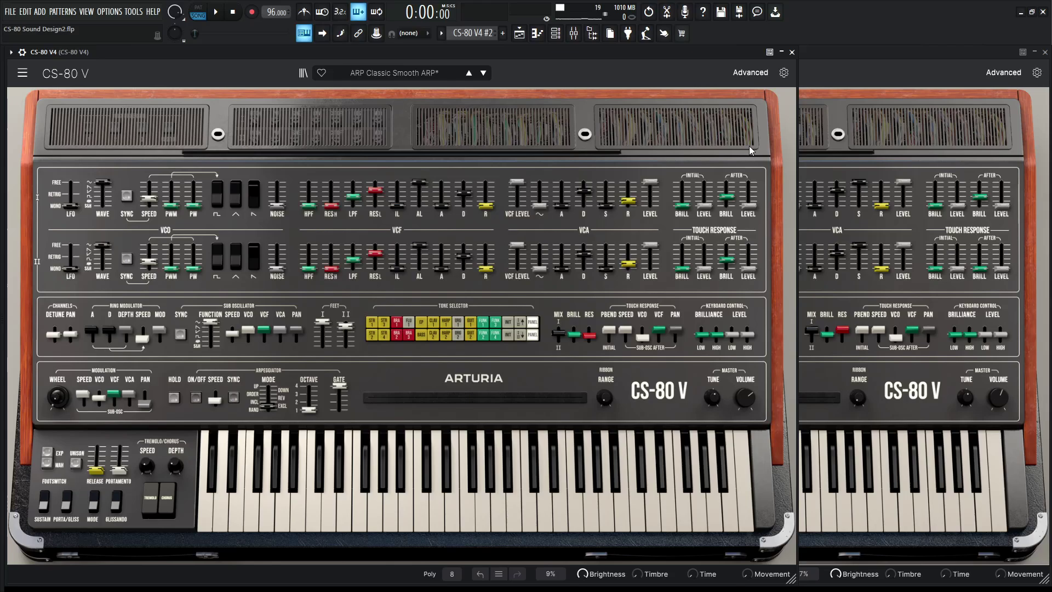
key(space)
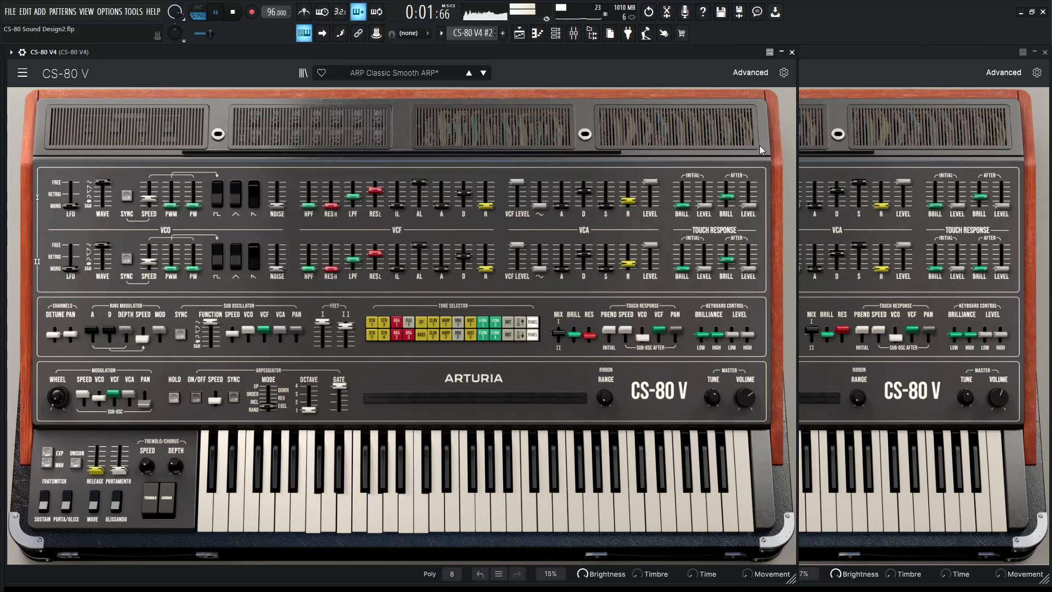
key(space)
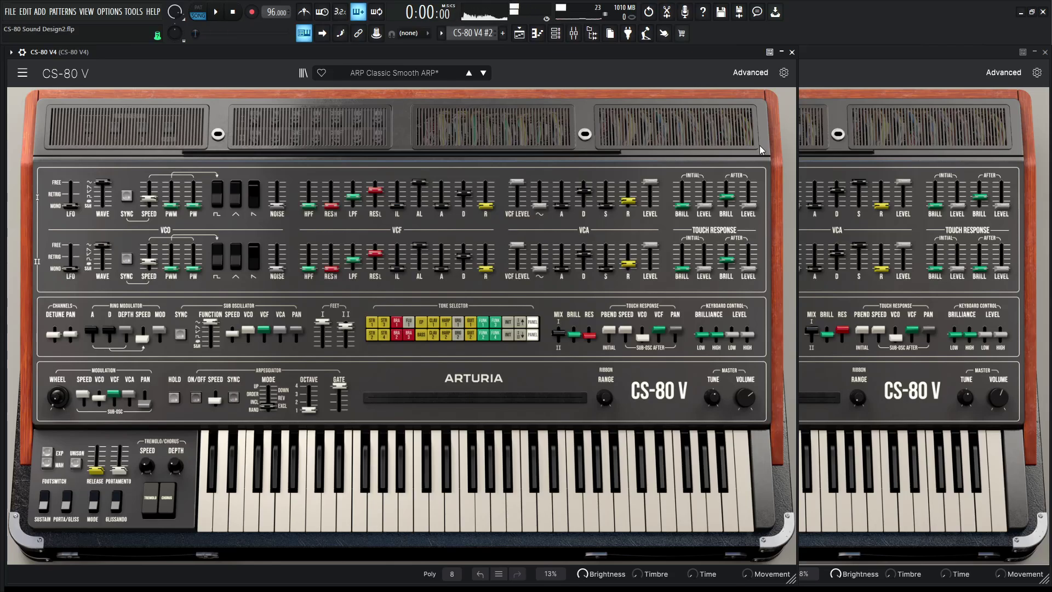
Lower the VCF1 LPF cutoff in CS-80 V4 #2 to match the ARP Classic Smooth ARP patch
click(840, 56)
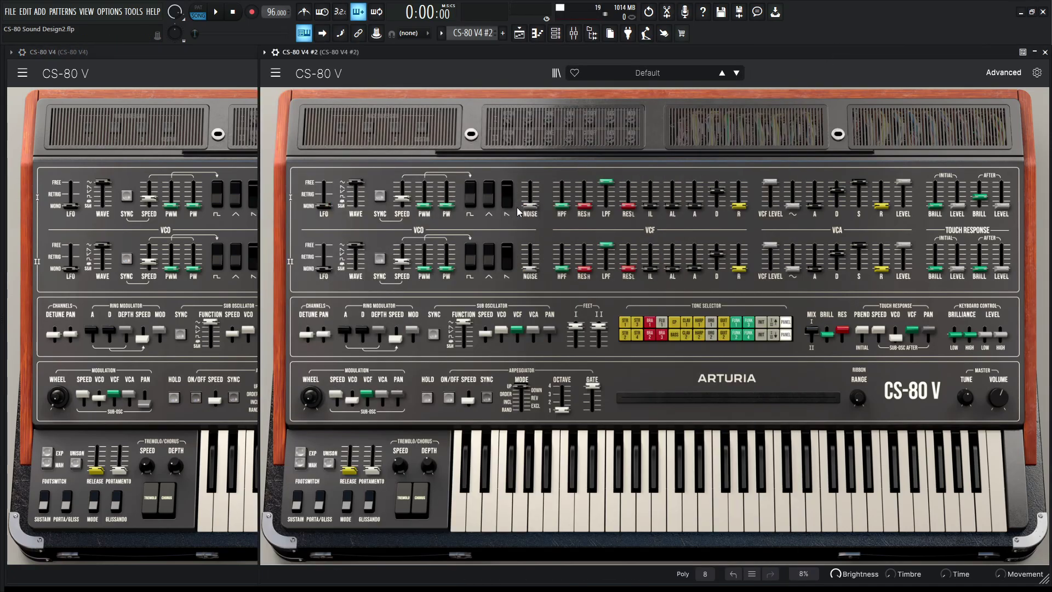
click(238, 54)
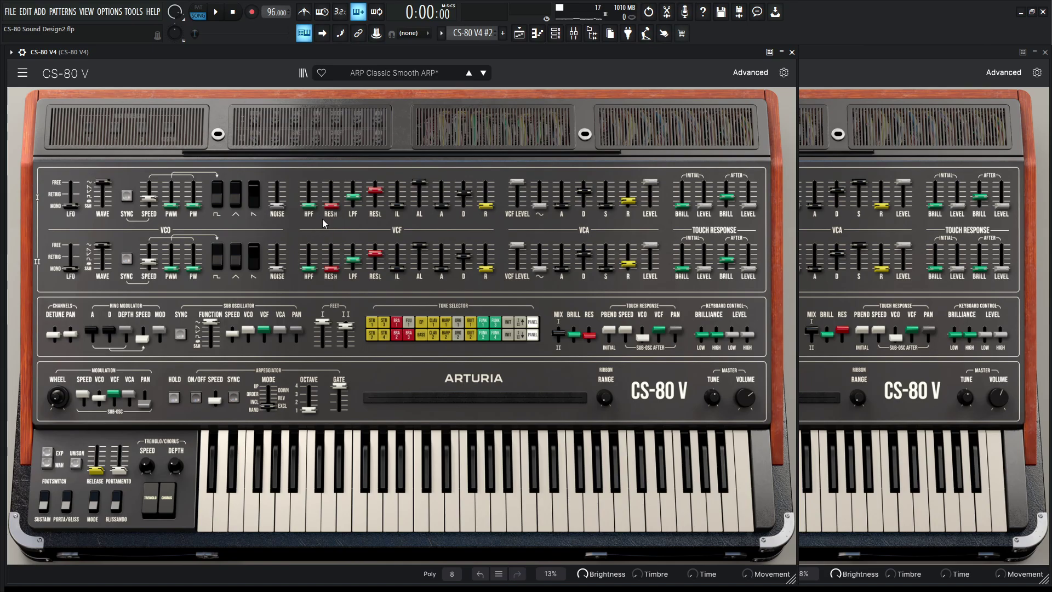
mouse_move(353, 200)
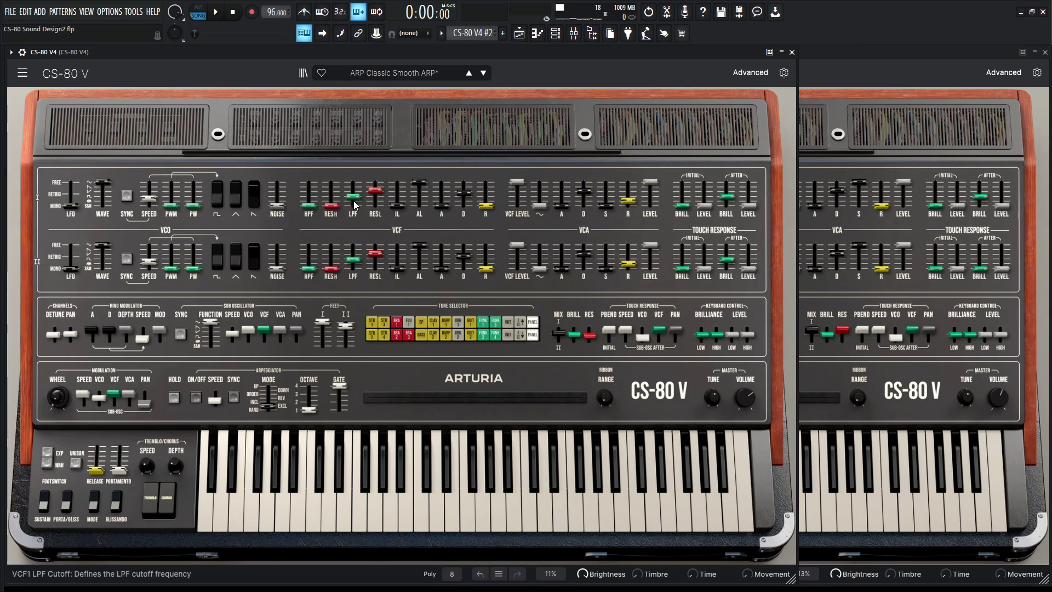
click(900, 62)
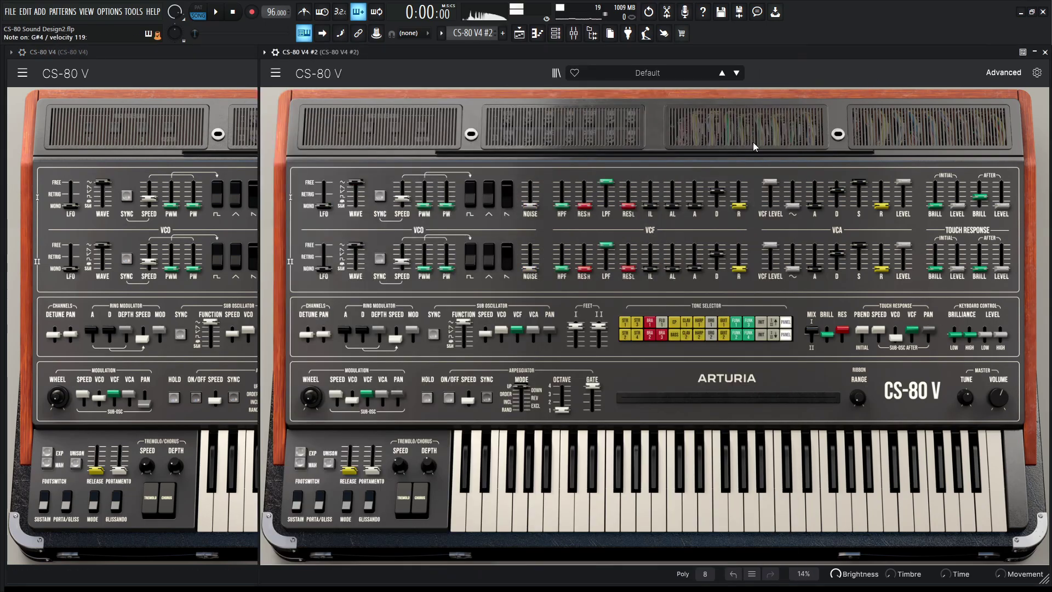
drag(606, 181, 606, 192)
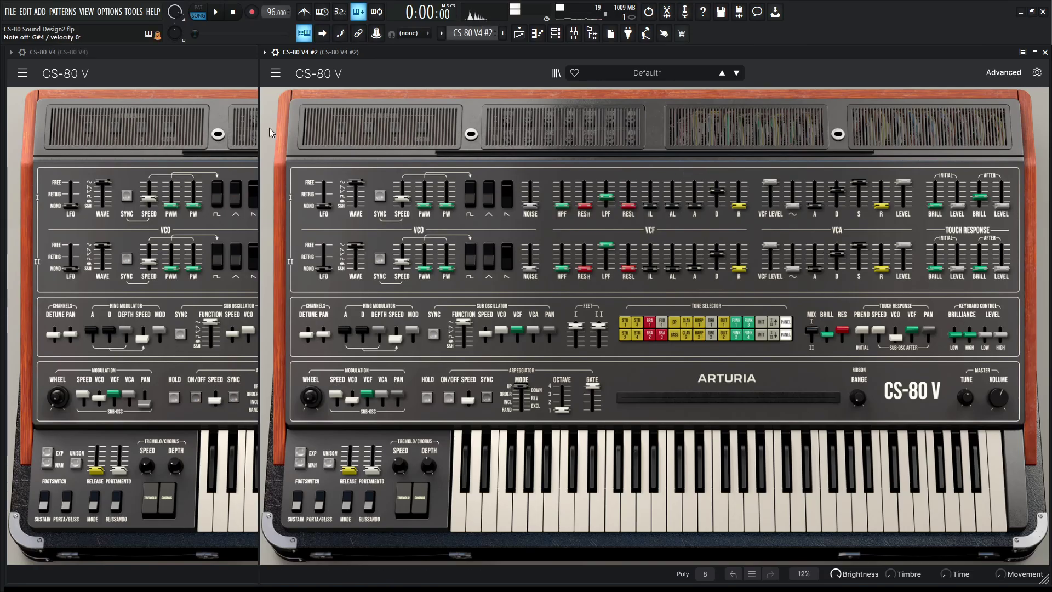
Set the VCF1 LPF resonance in CS-80 V4 #2 to 0.640, matching the reference patch
click(248, 68)
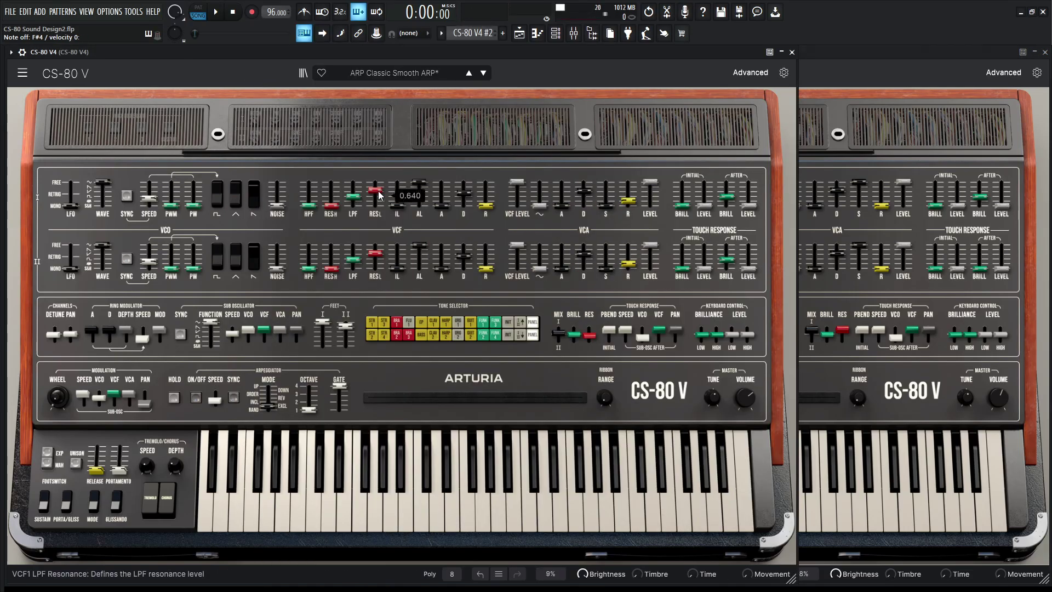
click(893, 61)
drag(628, 214, 629, 190)
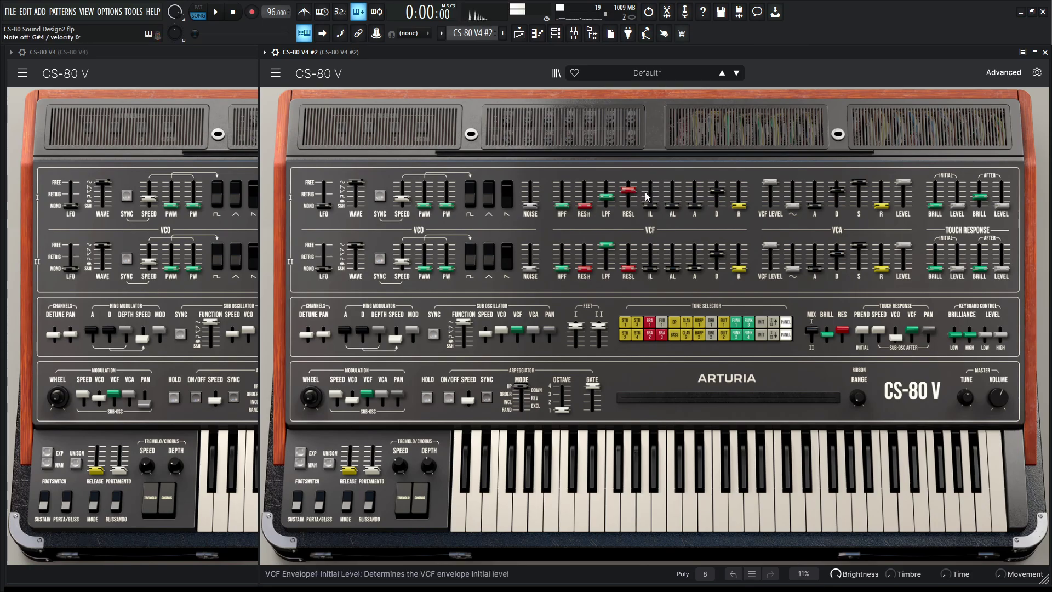
Raise the VCF envelope 1 attack level in CS-80 V4 #2 to maximum and match its decay to the reference patch
click(243, 68)
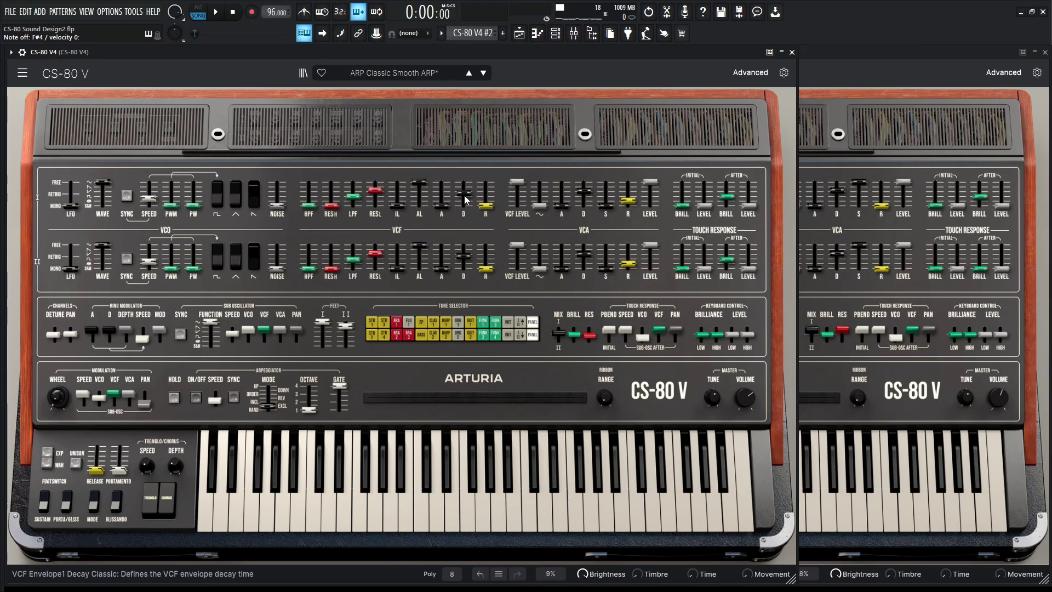
click(859, 68)
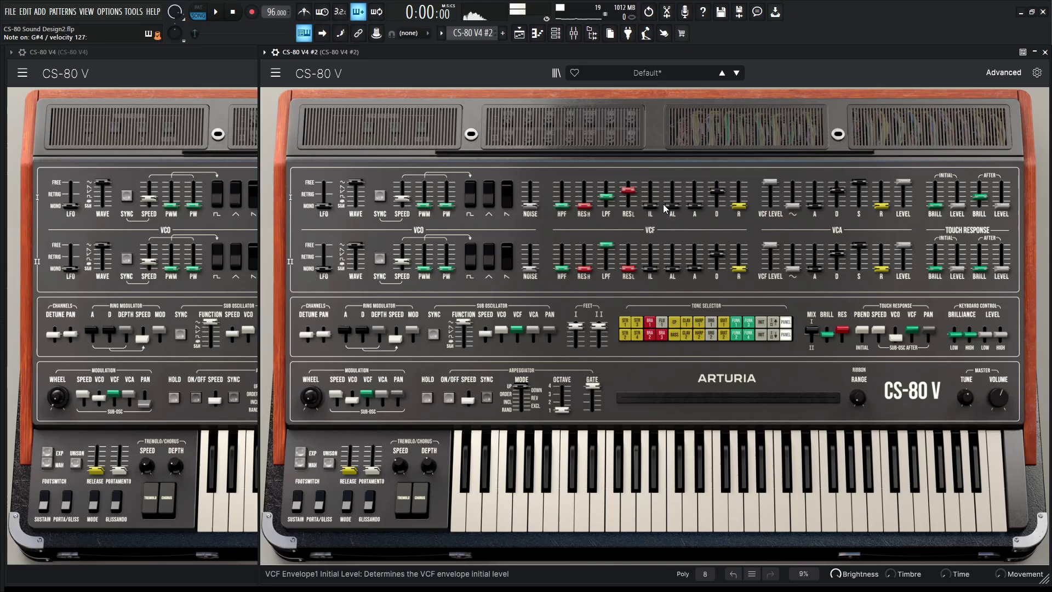
drag(672, 206, 719, 195)
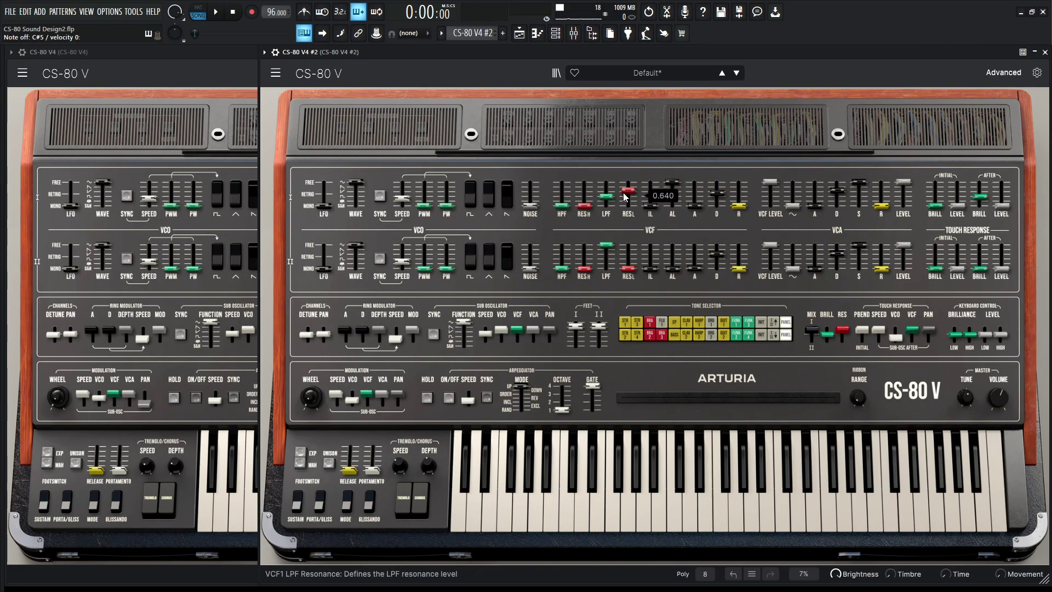
Compare the VCA envelope 1 decay of both patches and set the VCA envelope 1 release in CS-80 V4 #2 to 78 ms
click(248, 54)
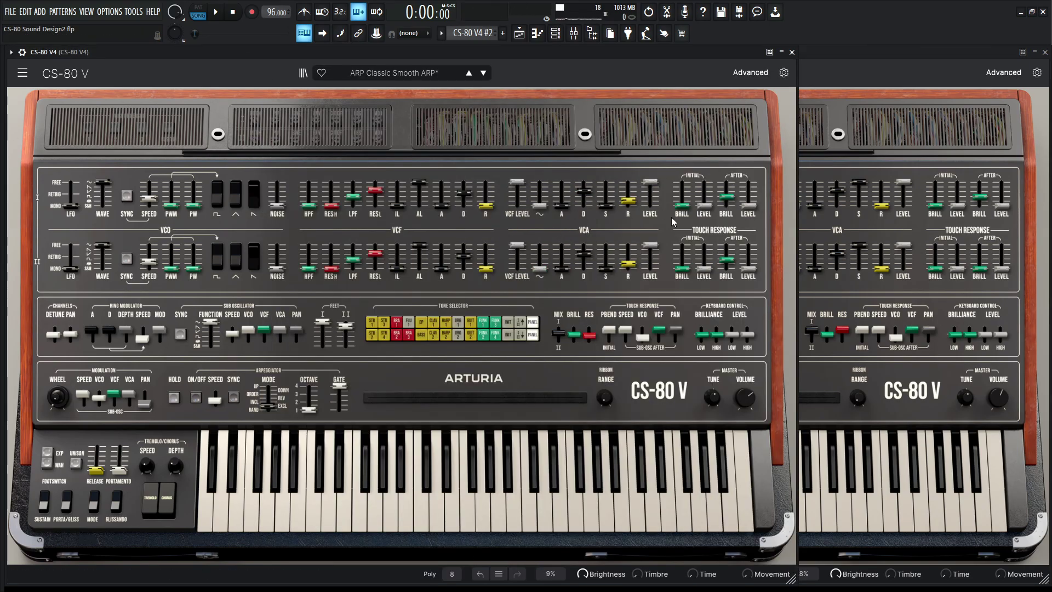
mouse_move(583, 190)
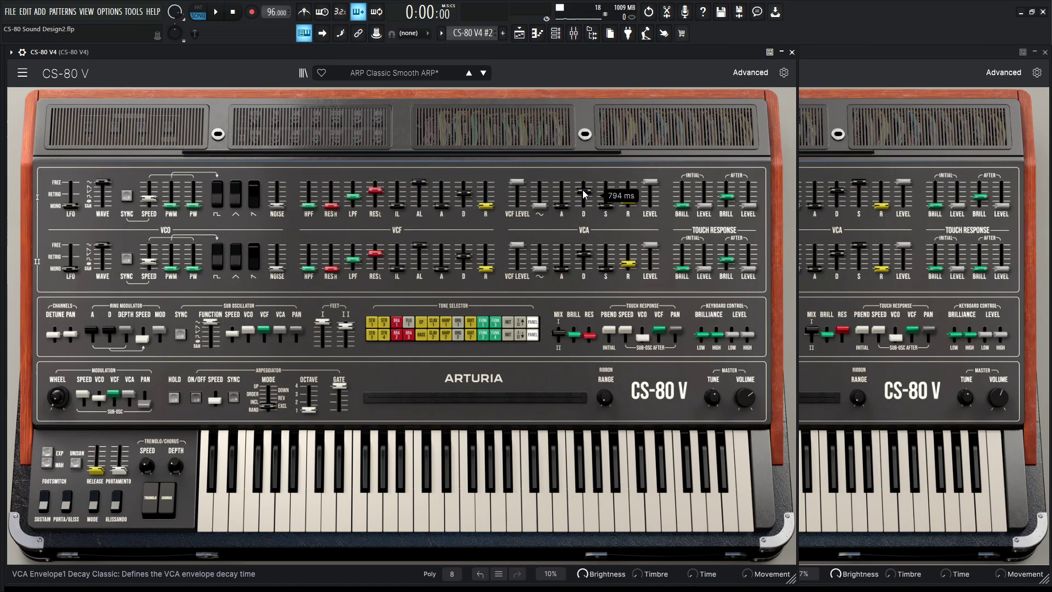
click(863, 97)
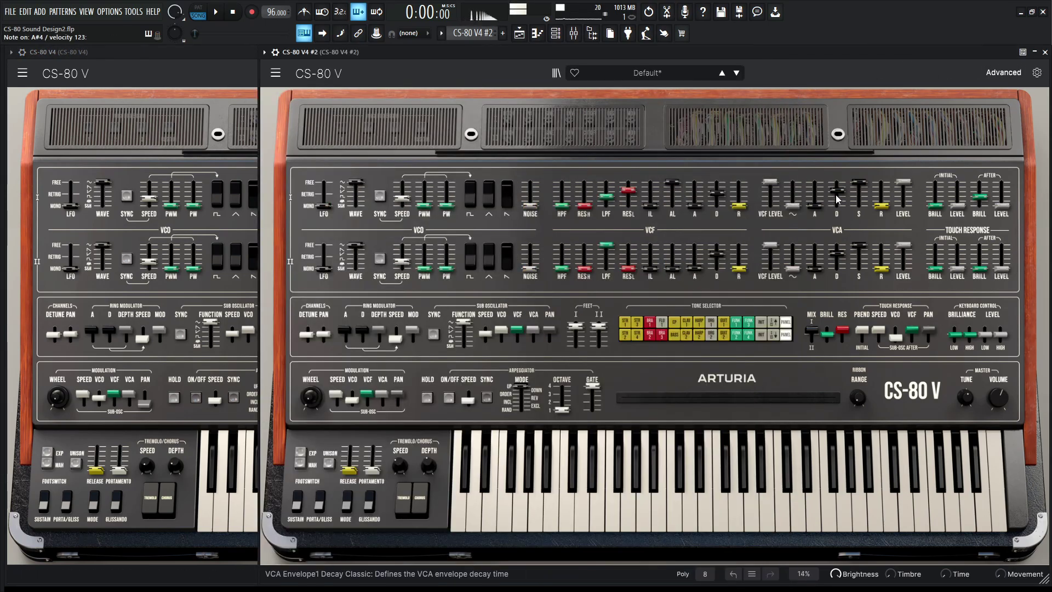
mouse_move(838, 192)
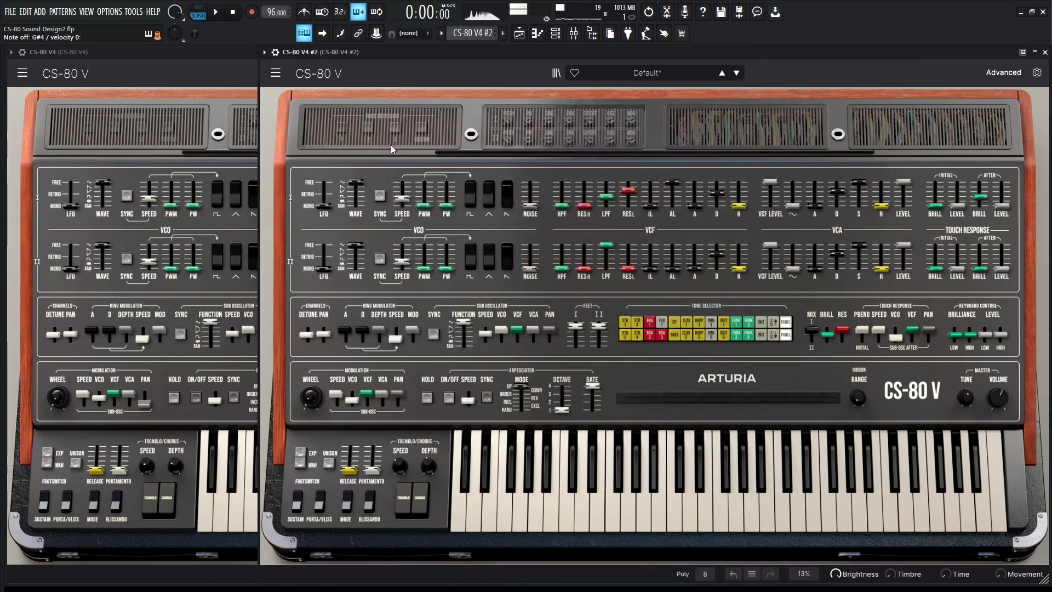
click(202, 54)
mouse_move(652, 200)
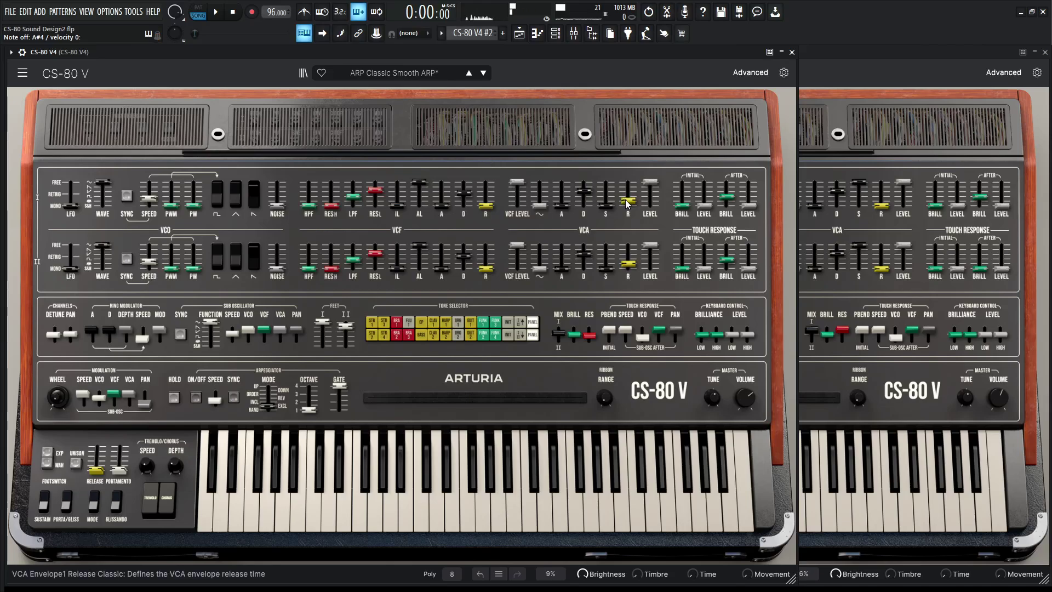
click(883, 72)
mouse_move(882, 204)
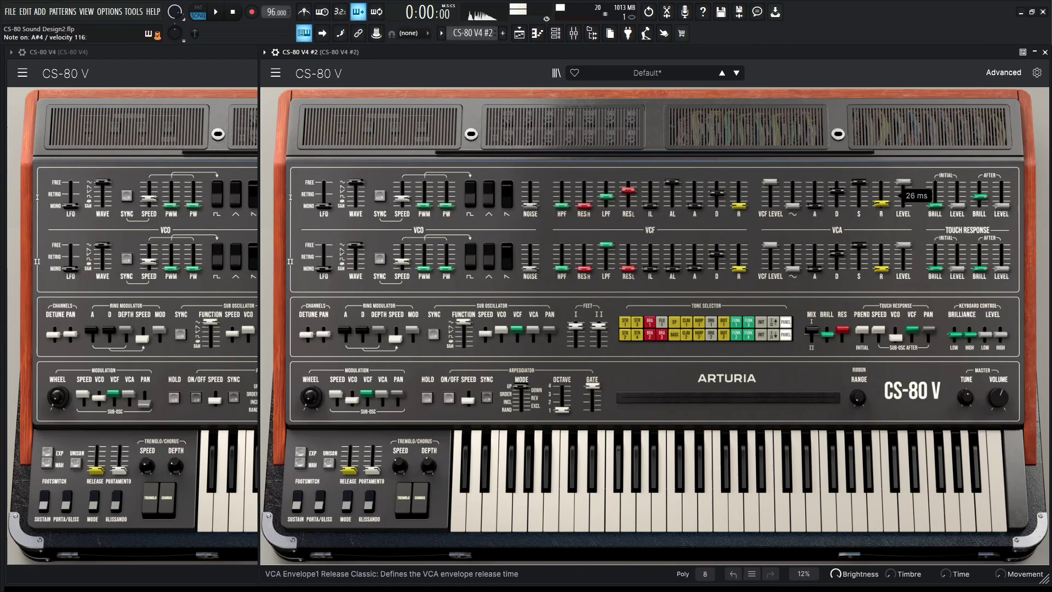
drag(882, 203, 881, 201)
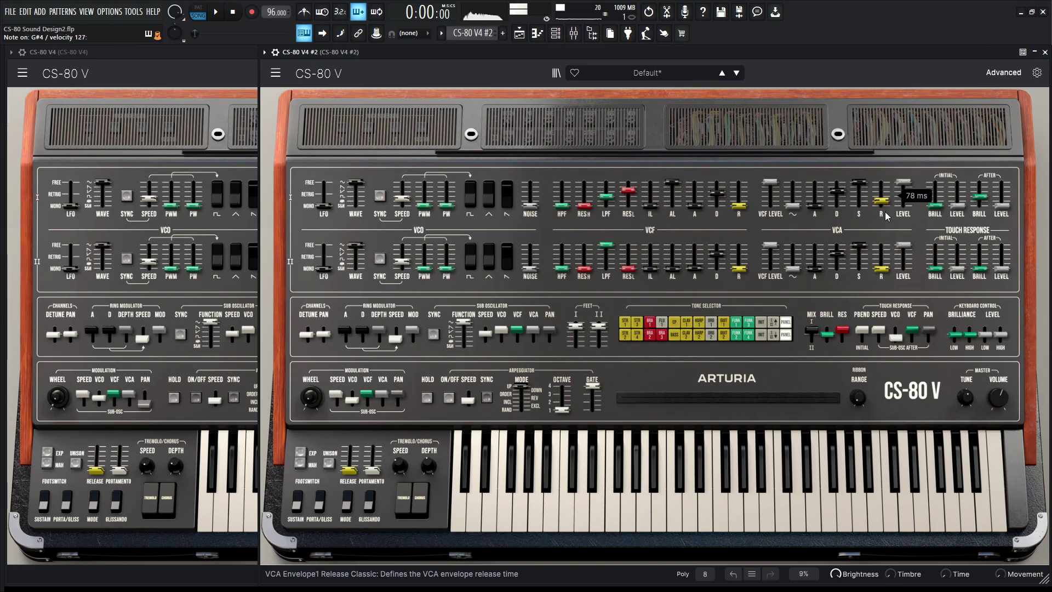
Compare the VCF envelope 1 release in both patches and examine the arpeggiator speed and mode in the reference patch
click(217, 61)
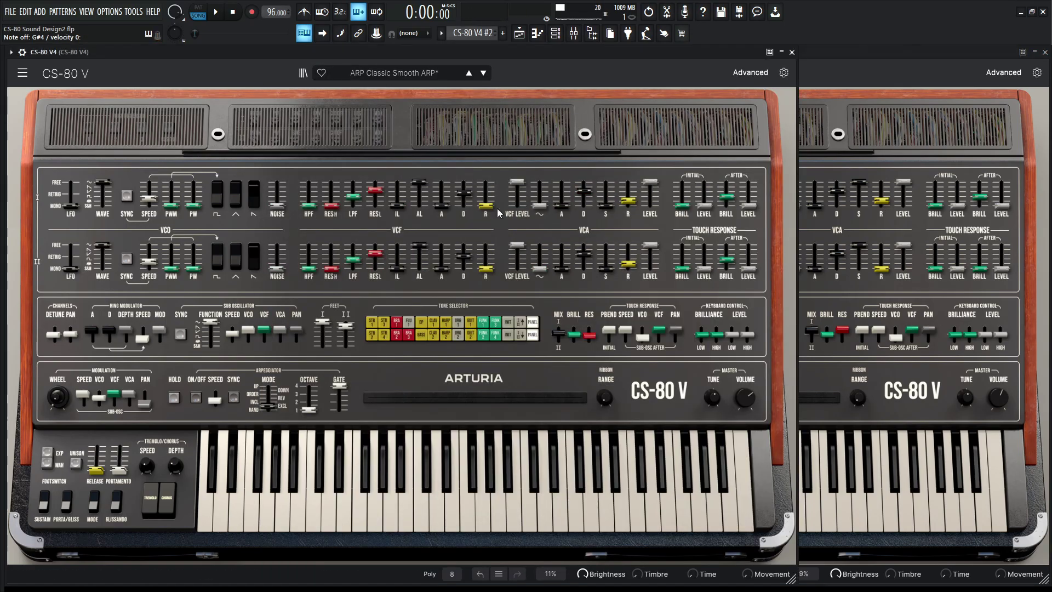
mouse_move(485, 210)
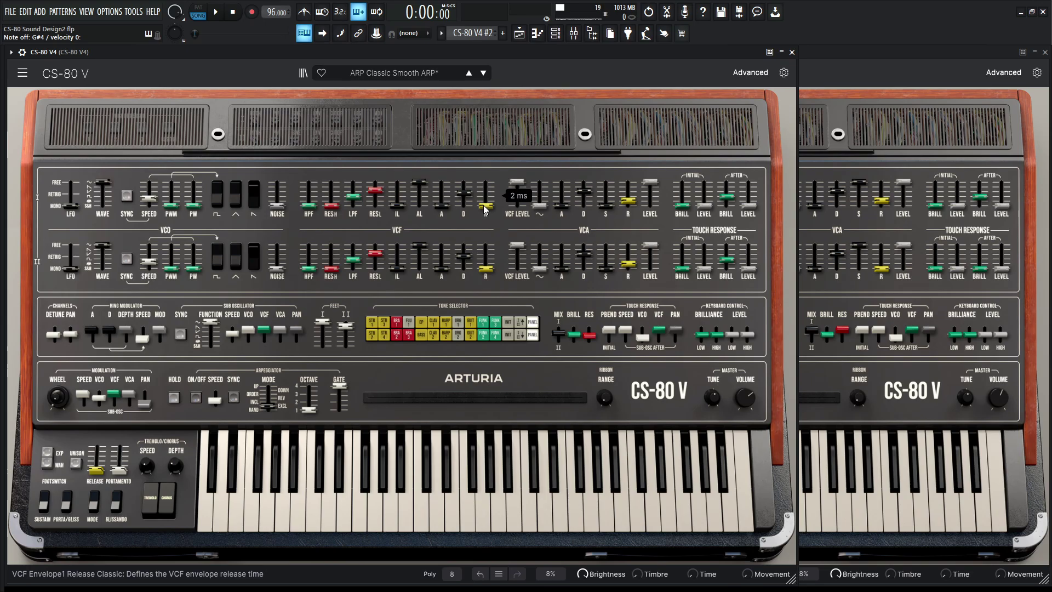
click(889, 55)
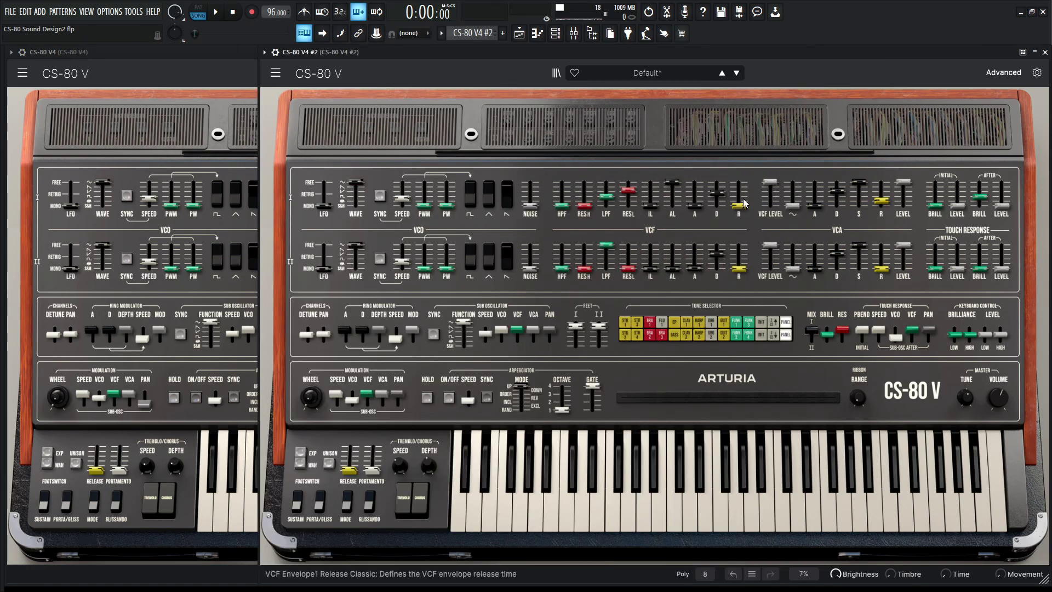
mouse_move(740, 207)
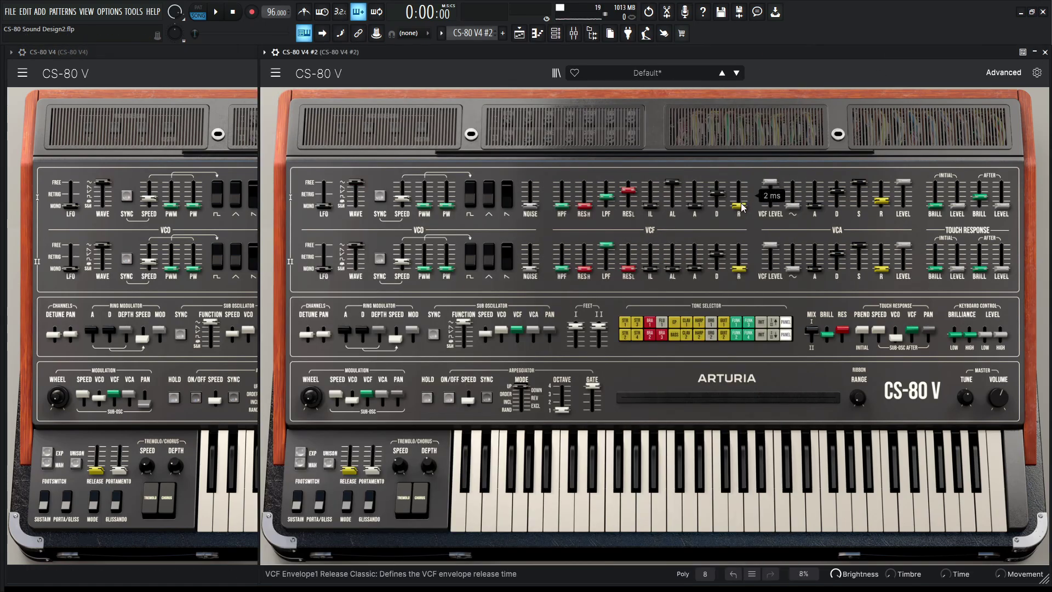
click(225, 55)
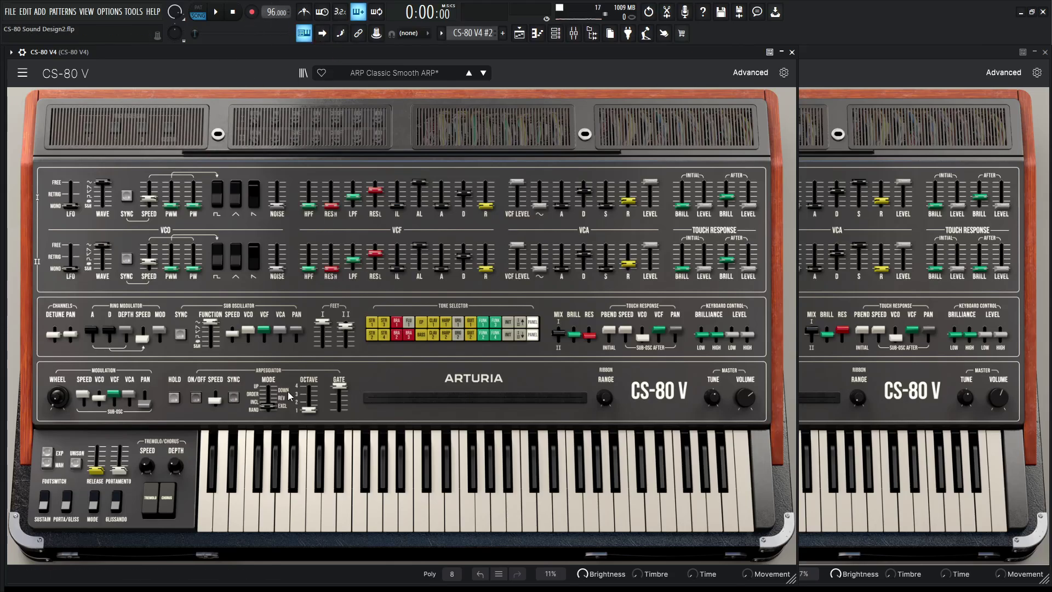
mouse_move(225, 400)
mouse_move(270, 404)
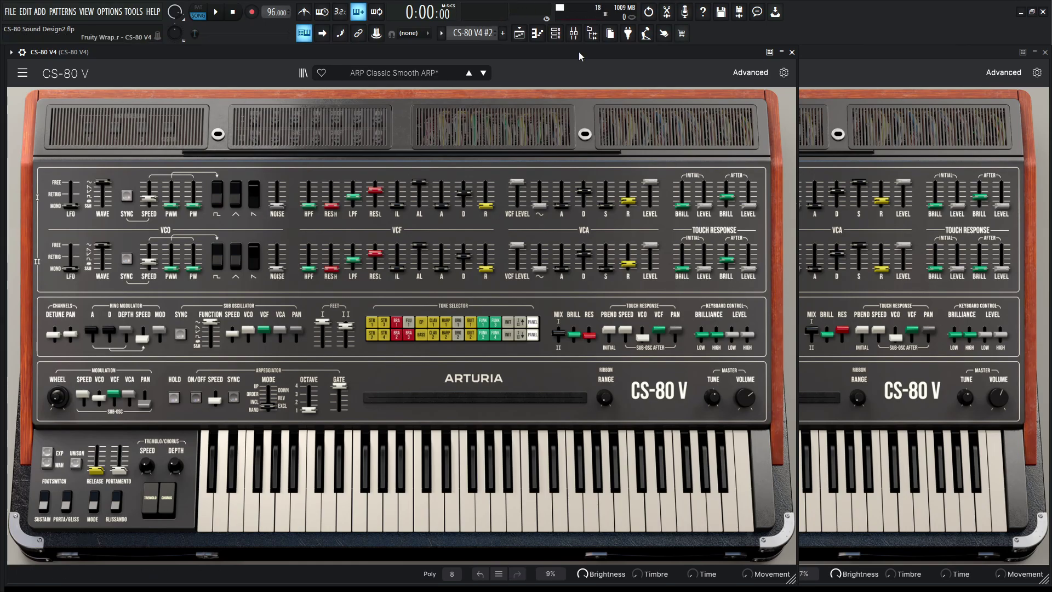
Set the arpeggiator in CS-80 V4 #2 to DAW tempo sync with a rate of 1/16
click(839, 51)
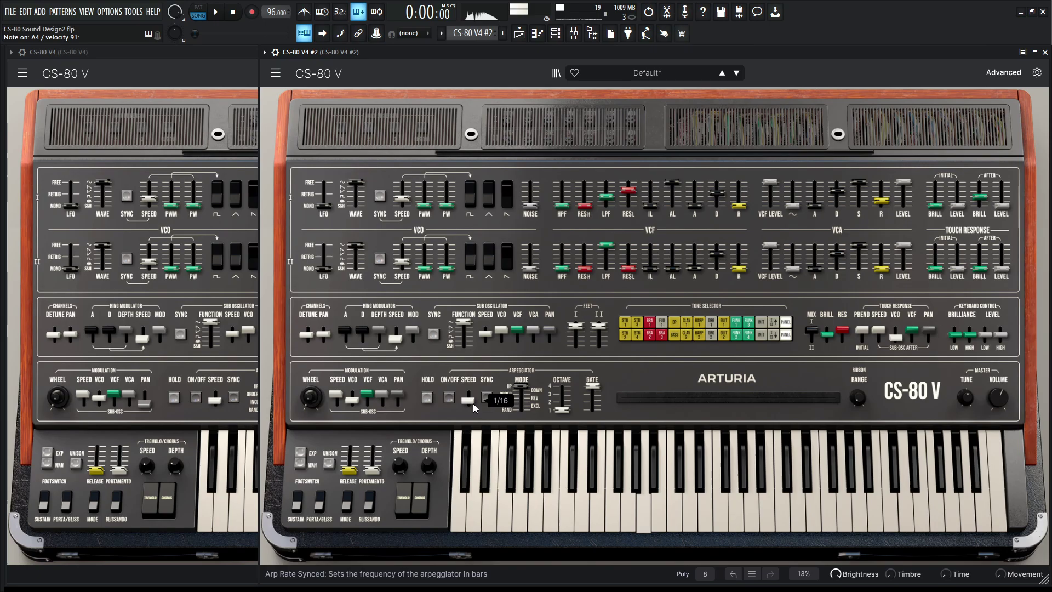
click(488, 397)
click(467, 444)
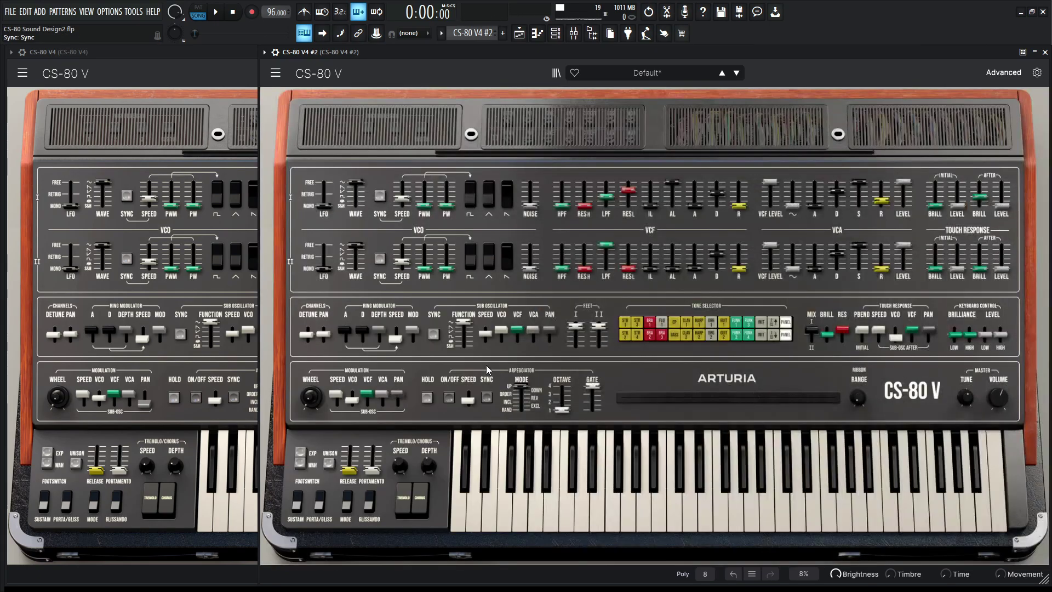
click(488, 397)
click(475, 435)
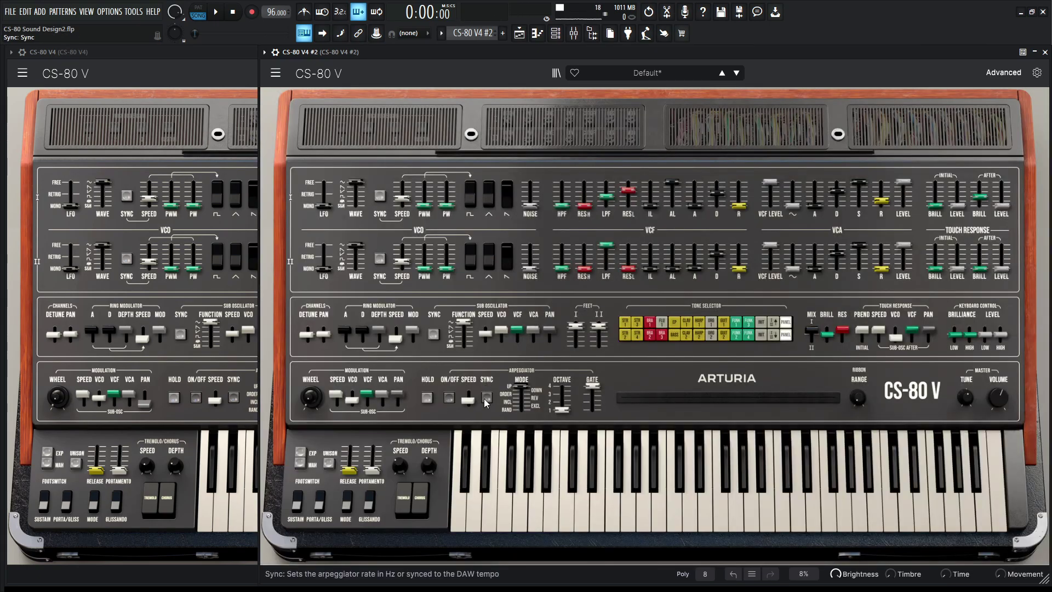
click(485, 398)
click(484, 373)
drag(471, 403, 471, 399)
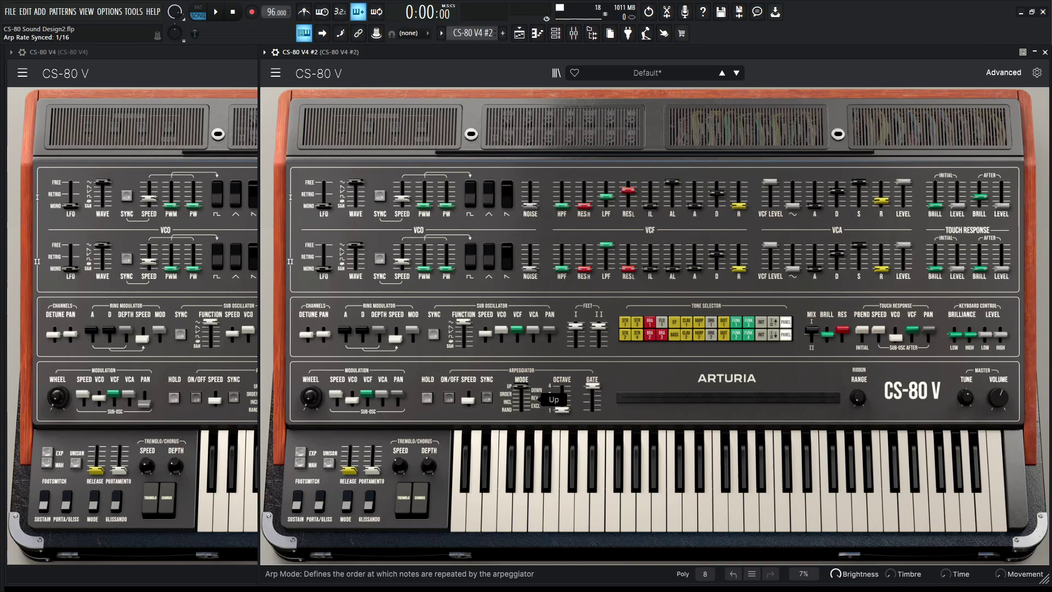
In CS-80 V4 #2, match the arpeggiator mode to the reference patch and copy the channel I settings to channel II
drag(518, 391, 518, 406)
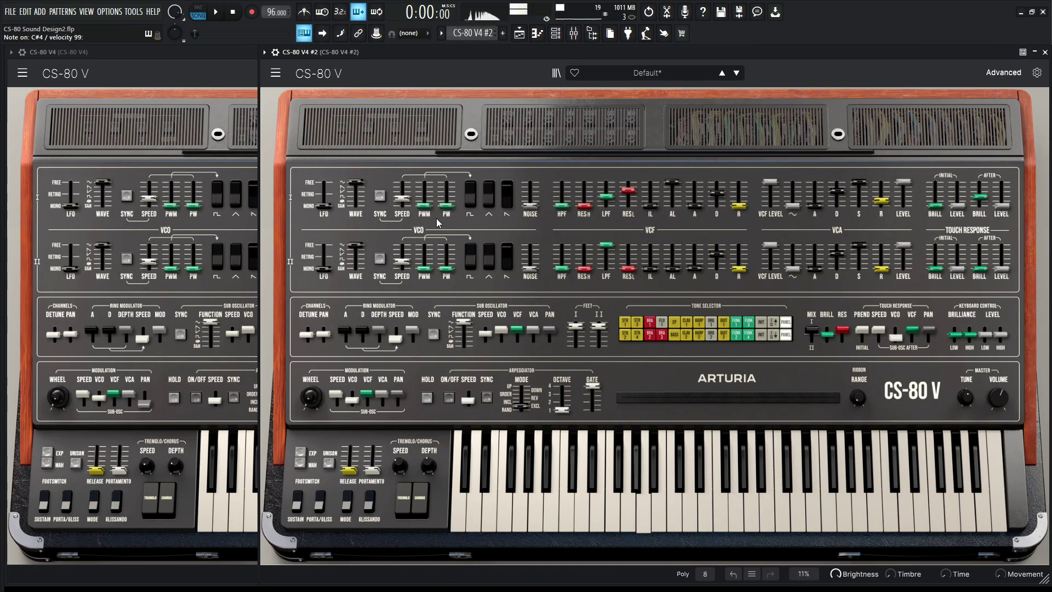
click(218, 54)
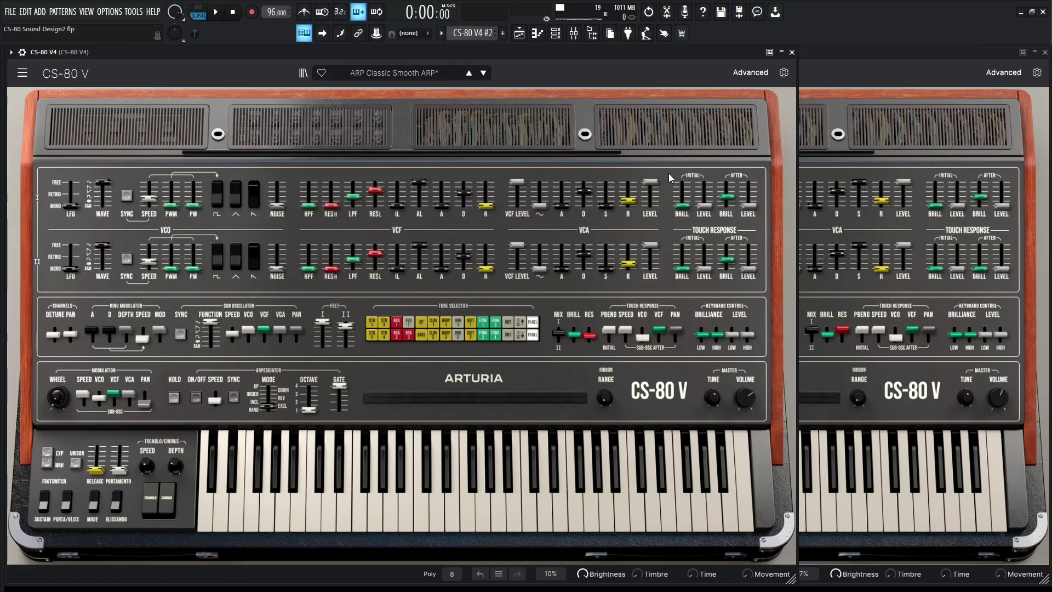
key(F7)
key(F7)
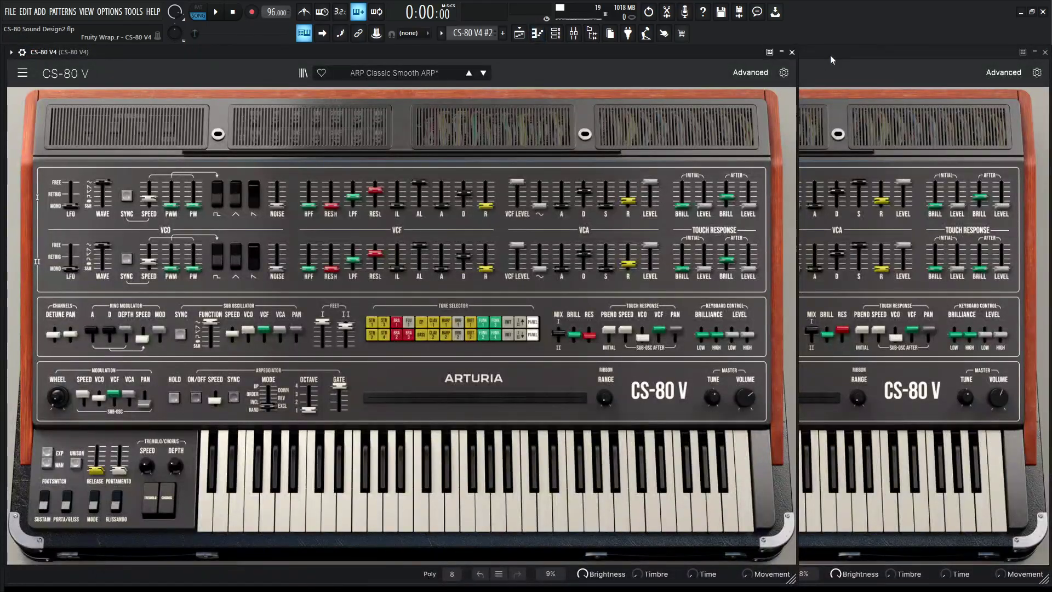
click(830, 55)
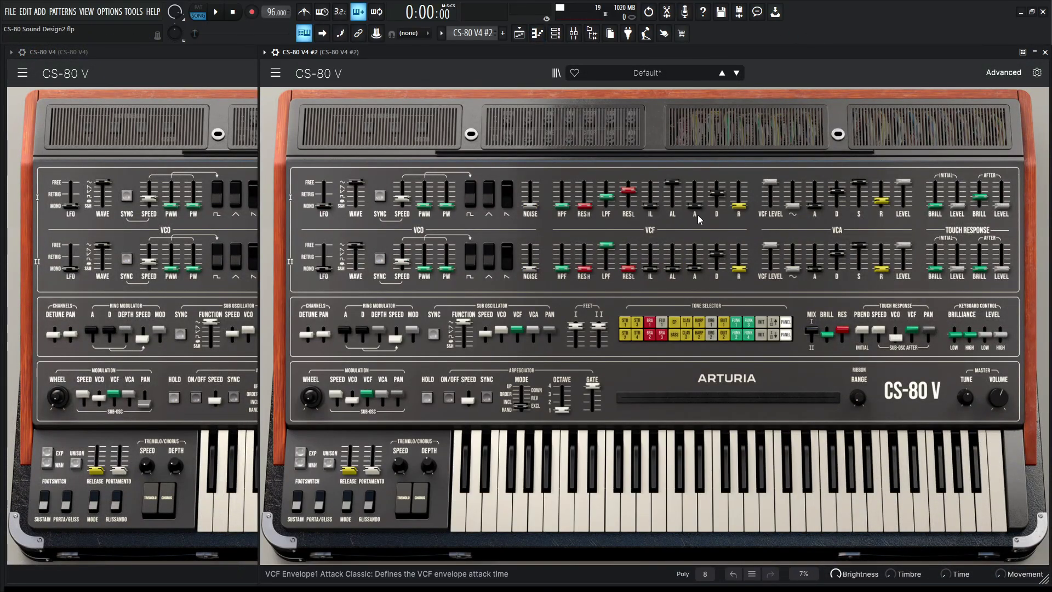
click(775, 335)
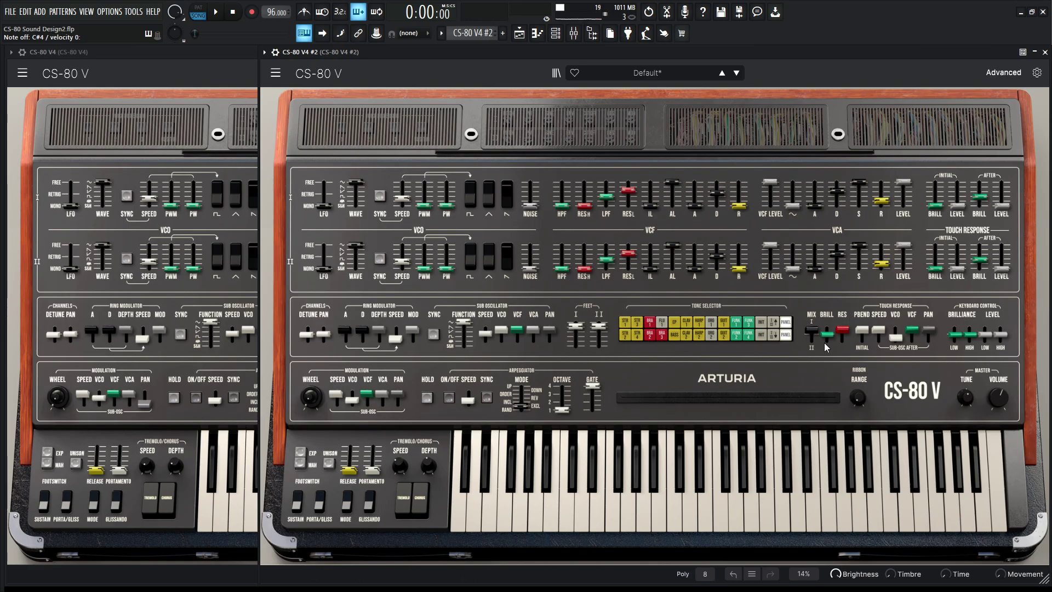
Set Feet I in CS-80 V4 #2 to -1 octave and adjust the channel Mix to match the reference patch
click(221, 50)
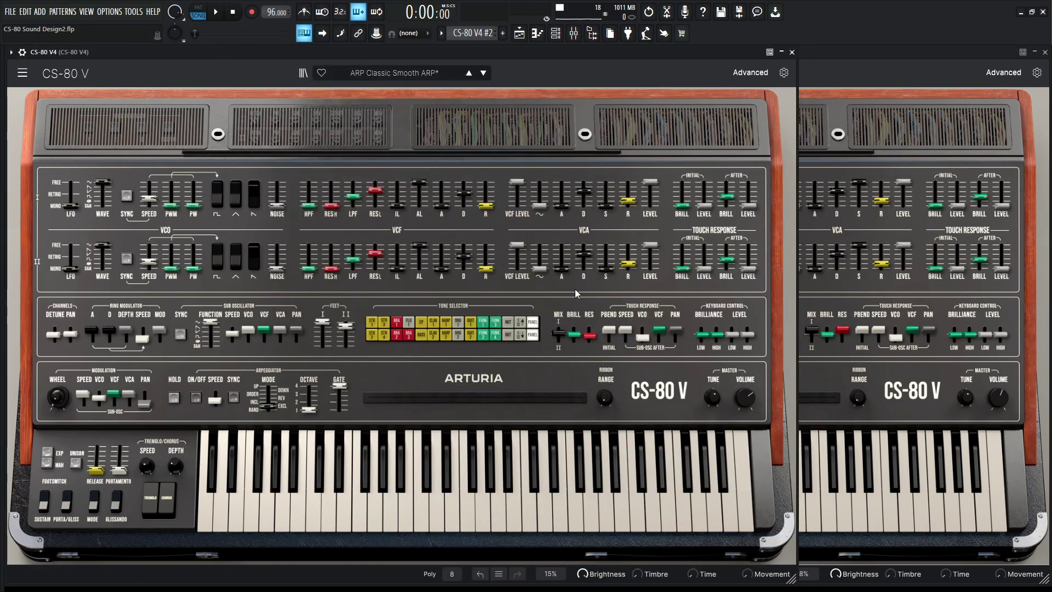
drag(561, 333, 560, 334)
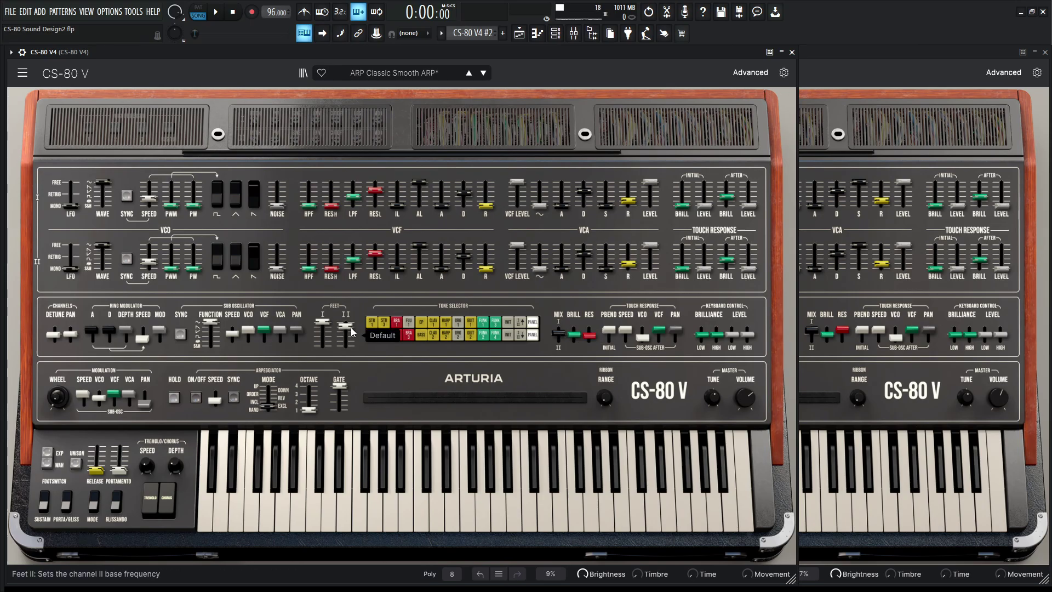
mouse_move(324, 329)
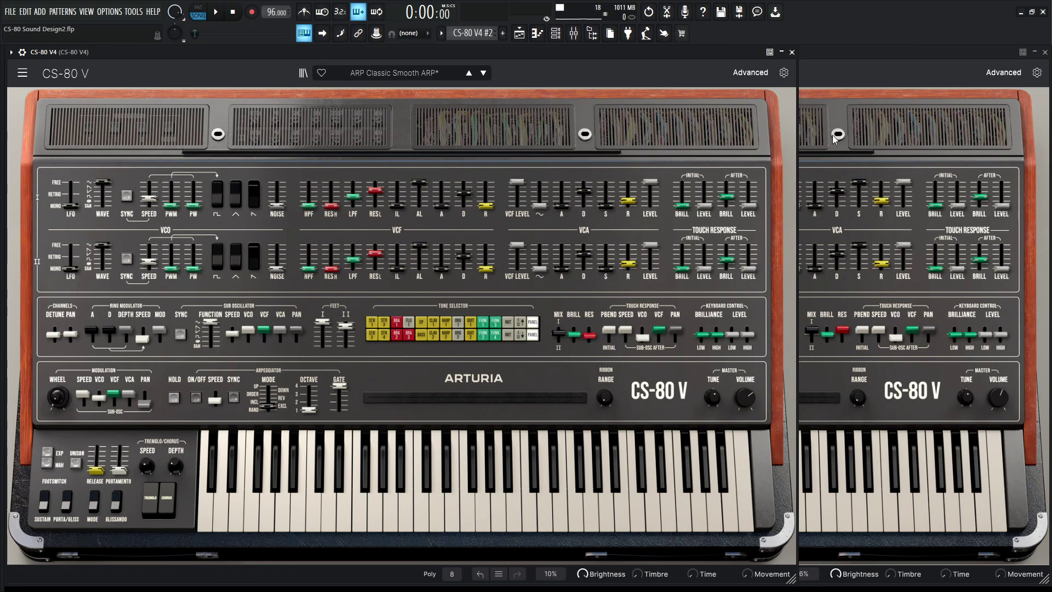
click(934, 51)
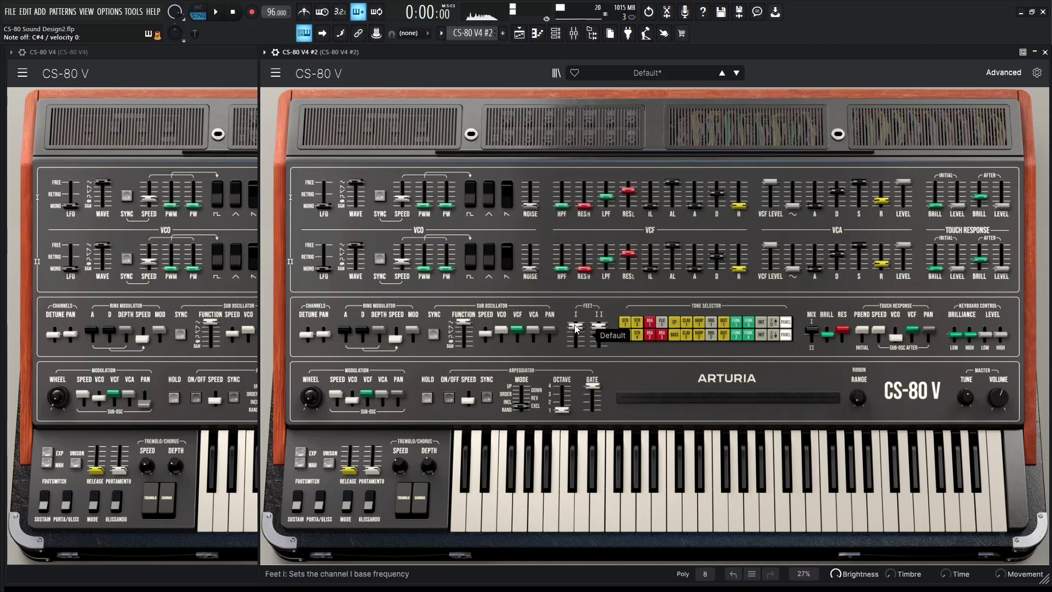
drag(576, 326, 578, 322)
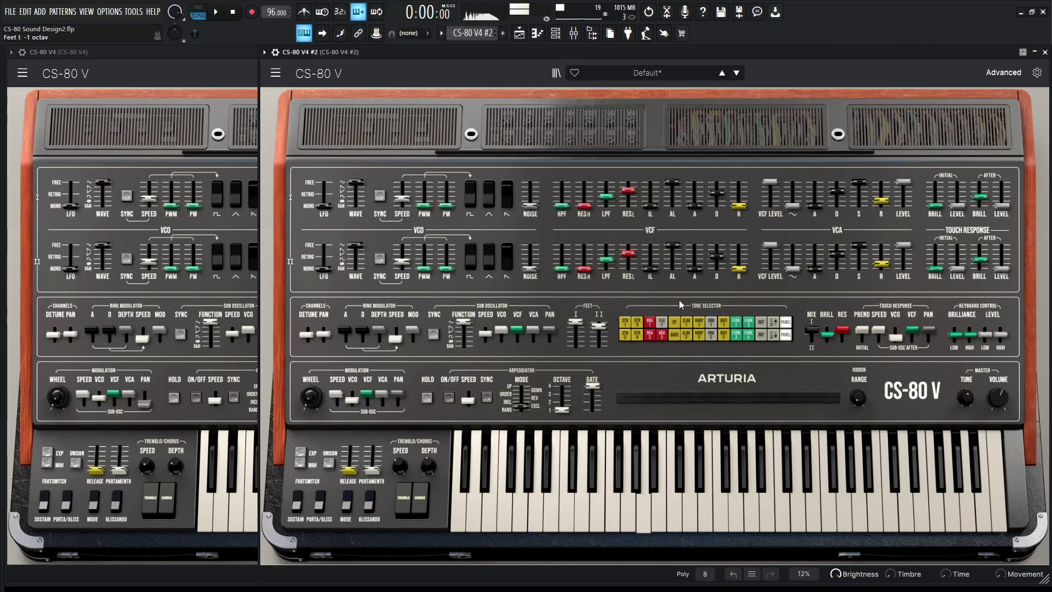
mouse_move(814, 334)
drag(815, 334, 815, 339)
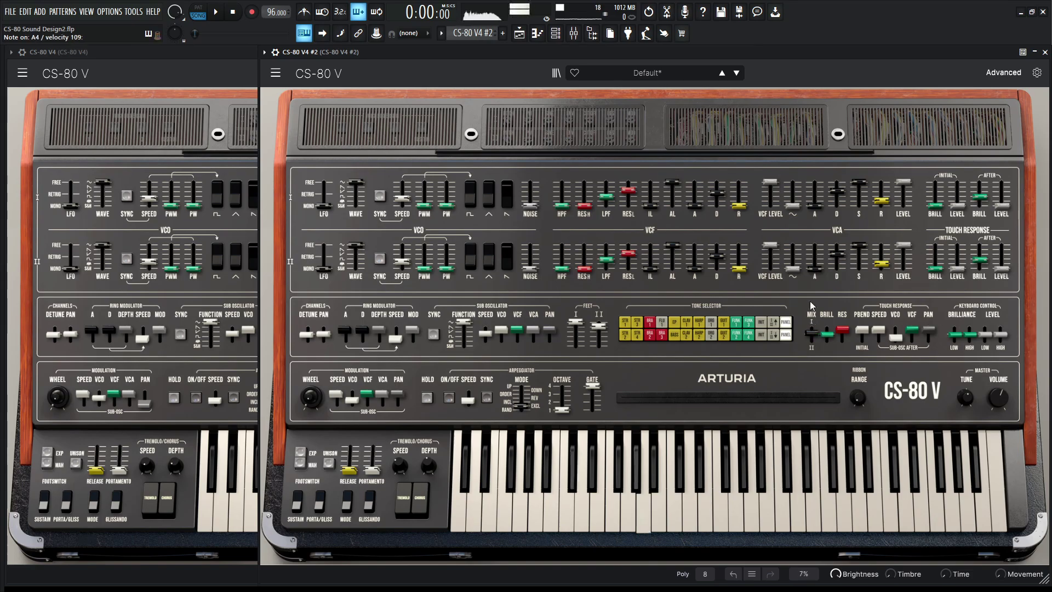
Switch off the effects section of the reference CS-80 V4 and check its VVerb send in the mixer
click(237, 52)
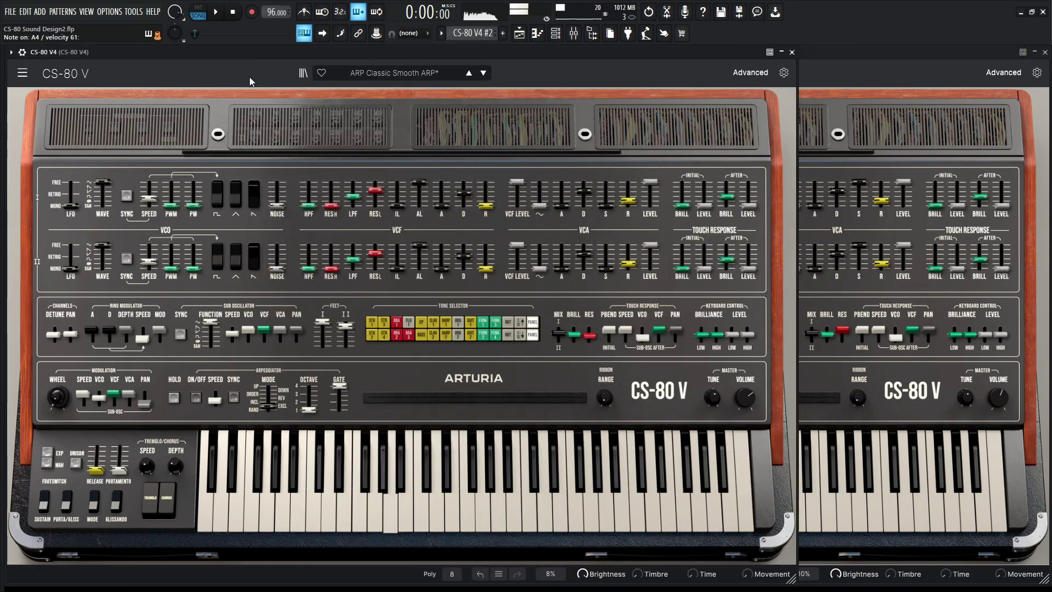
click(751, 72)
click(95, 255)
key(F9)
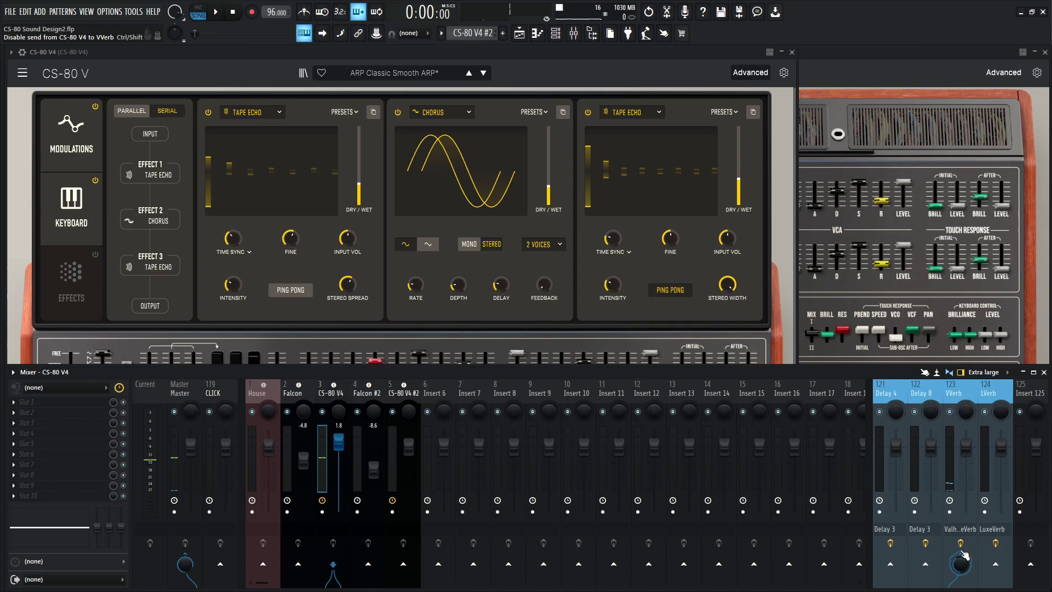
key(F9)
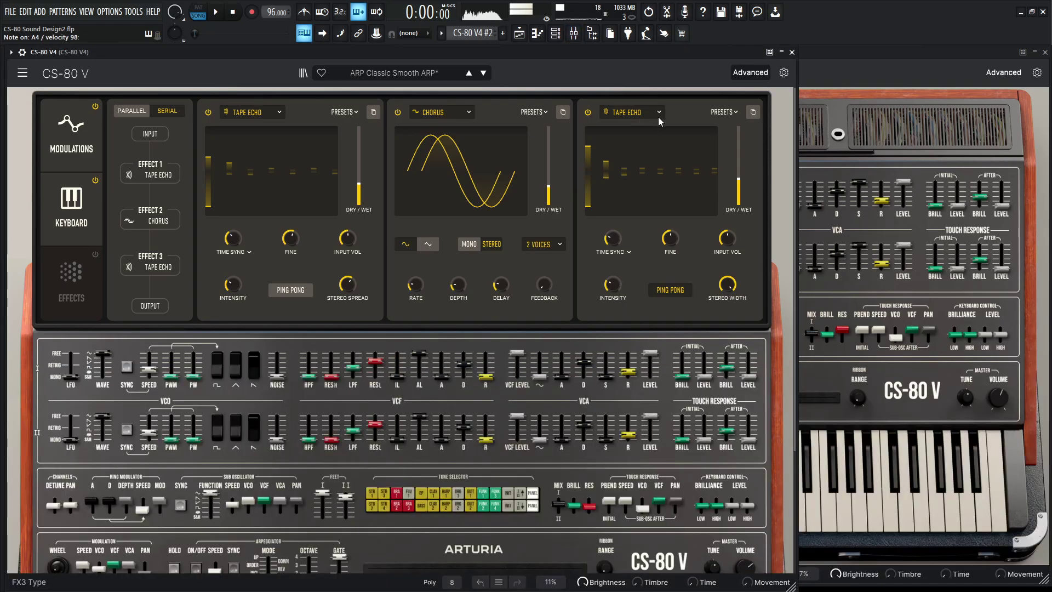
Compare the sound of both CS-80 V4 instances without effects and close the reference patch's advanced view
click(835, 66)
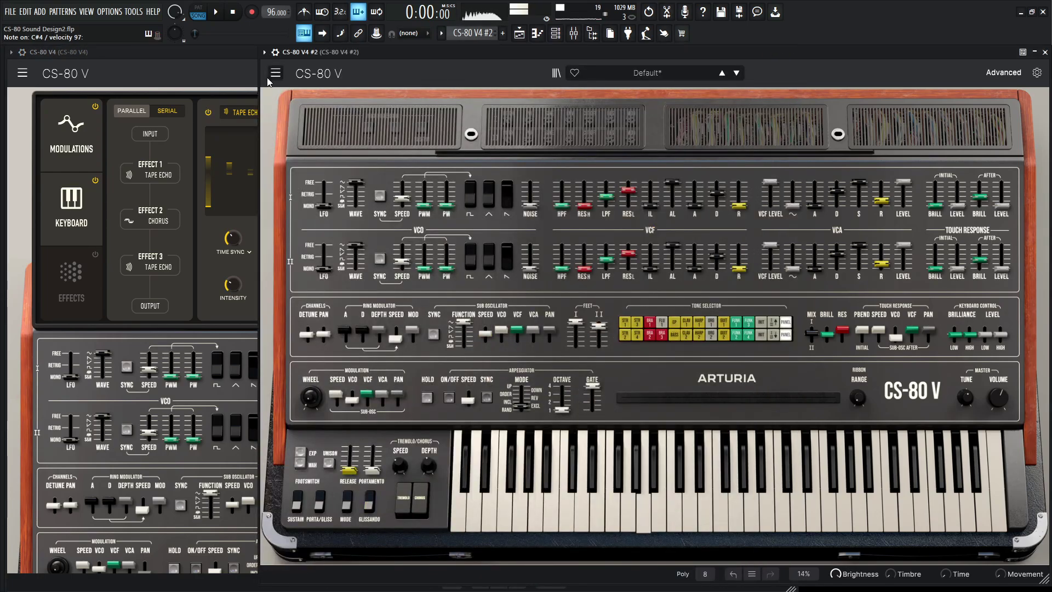
click(233, 55)
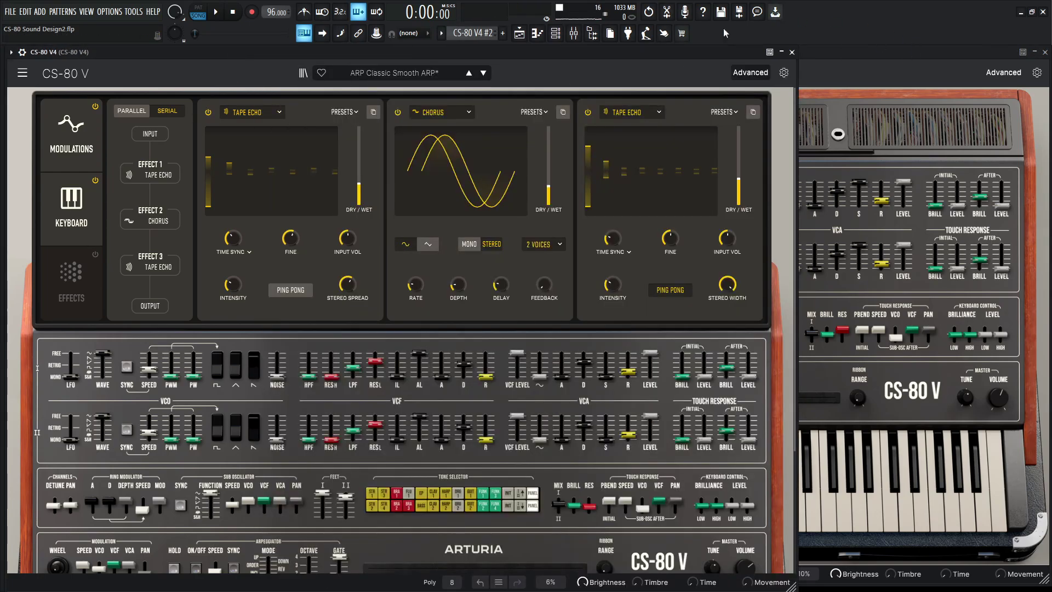
click(750, 72)
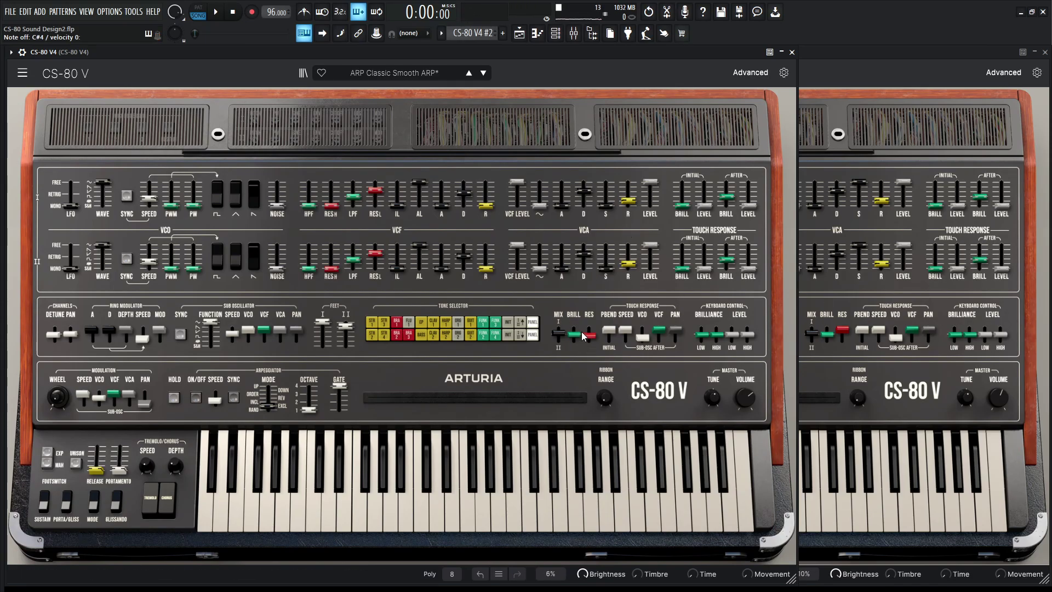
Match the overall Resonance offset in CS-80 V4 #2 to the reference patch's 0.616
mouse_move(588, 340)
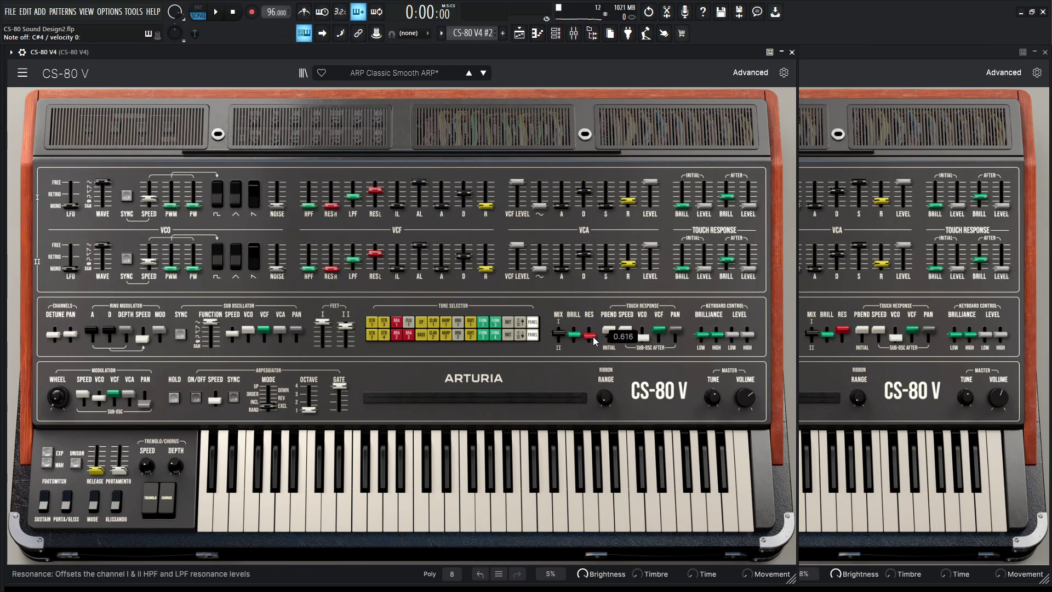
click(880, 65)
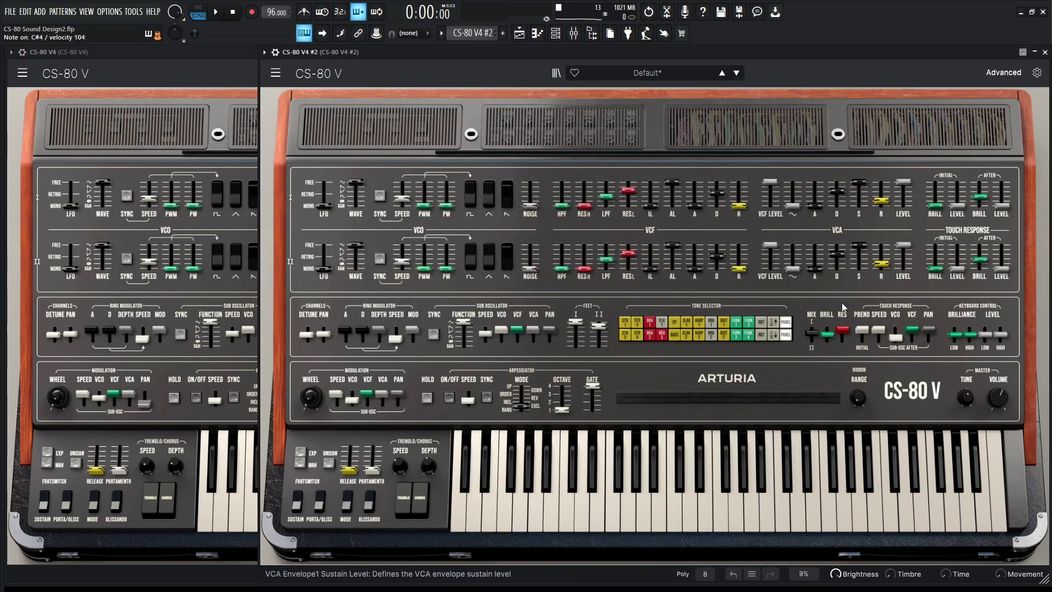
mouse_move(843, 335)
drag(842, 332, 843, 329)
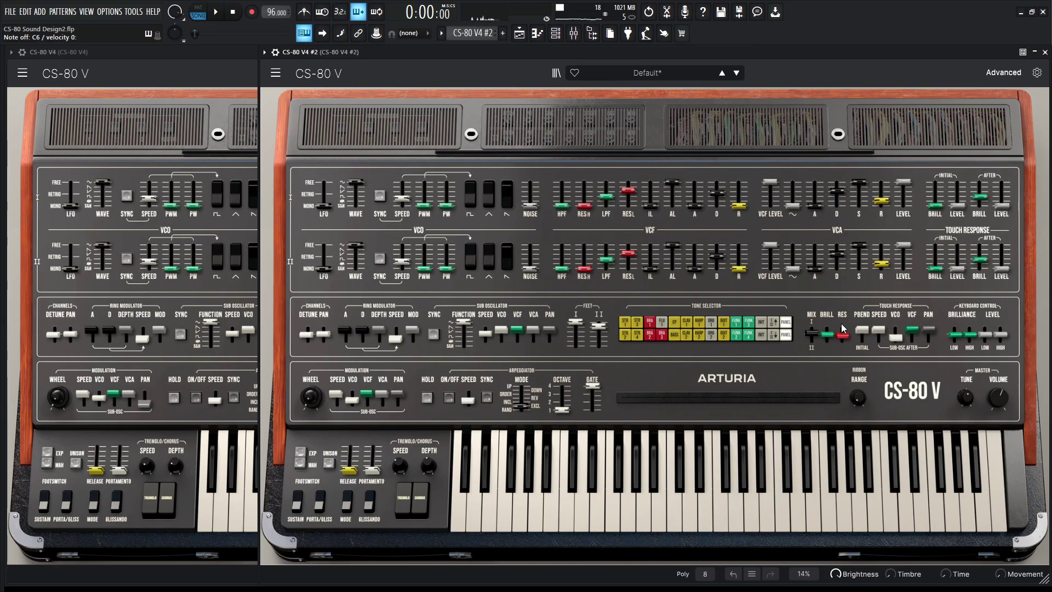
Check the reference patch's master volume and set the master volume of CS-80 V4 #2 to -5.41 dB
click(250, 63)
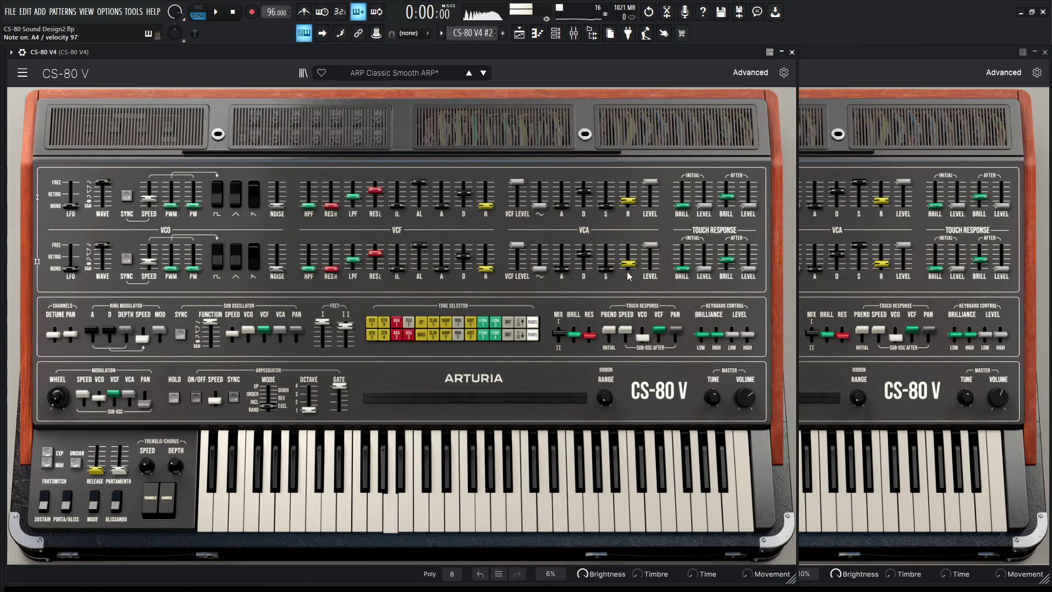
mouse_move(750, 398)
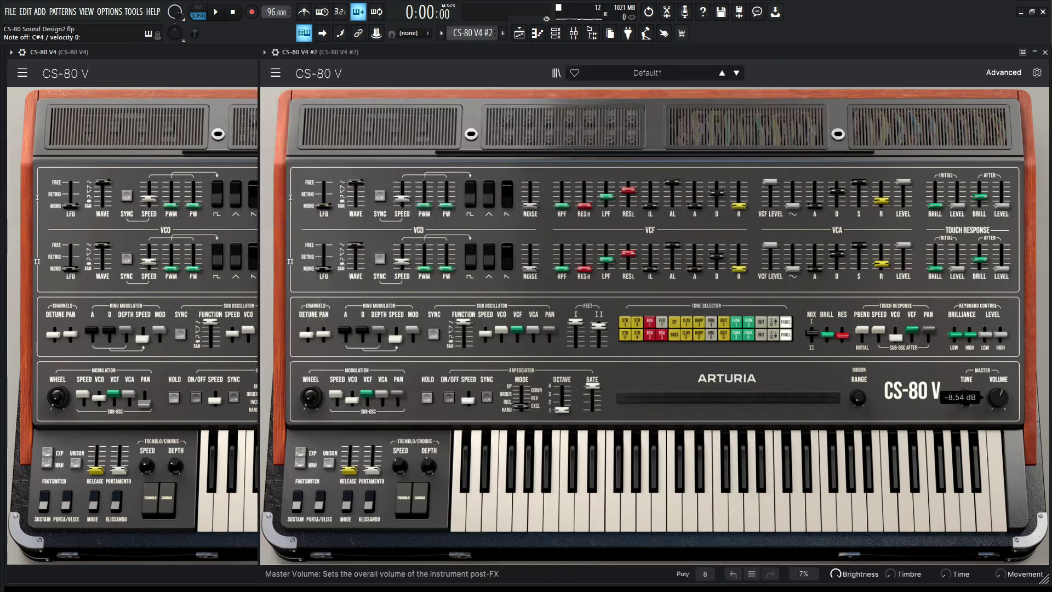
click(1005, 404)
drag(1004, 402, 1004, 390)
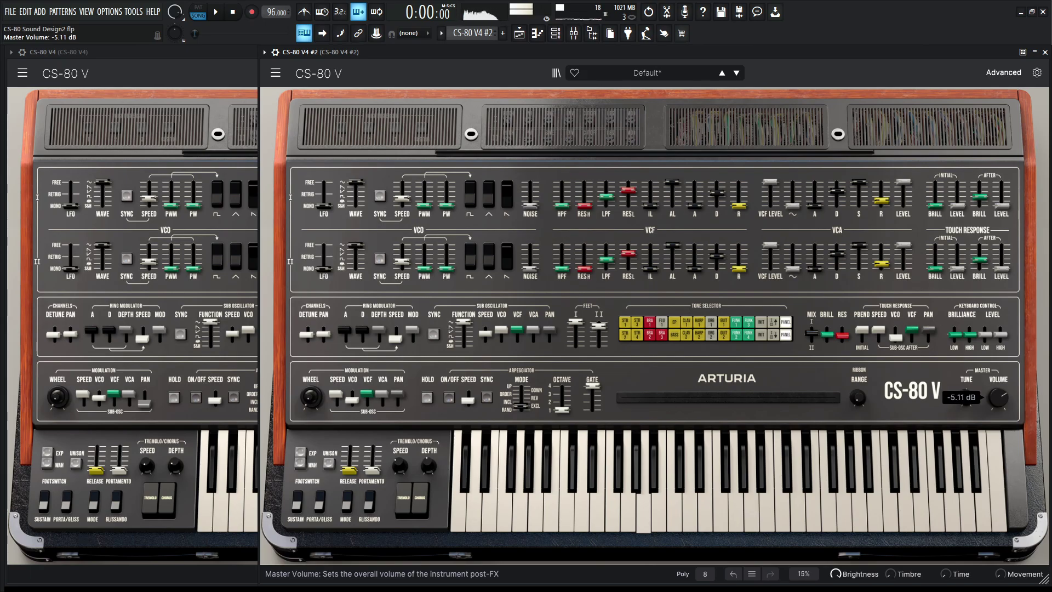
drag(1004, 390, 1000, 398)
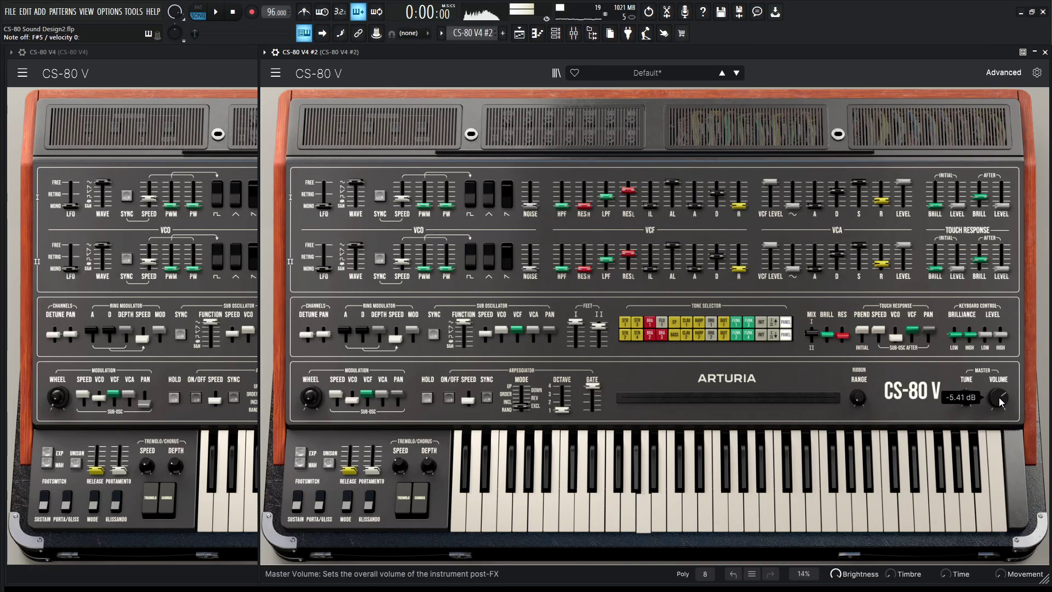
Examine the reference patch's sub oscillator and mod wheel modulation amounts and listen to the sound in the song playback
click(235, 56)
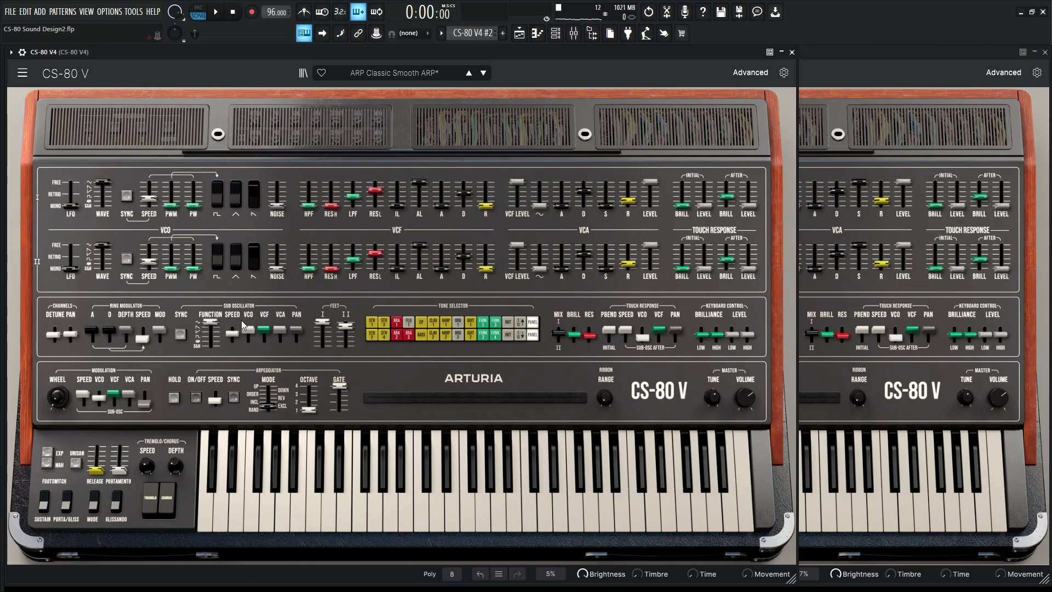
mouse_move(234, 336)
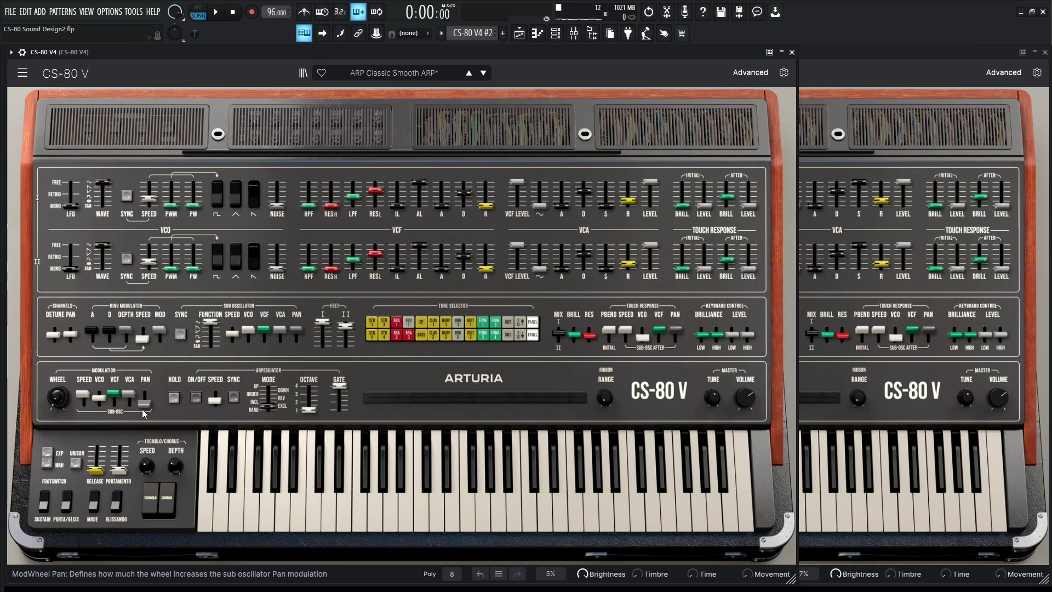
mouse_move(146, 410)
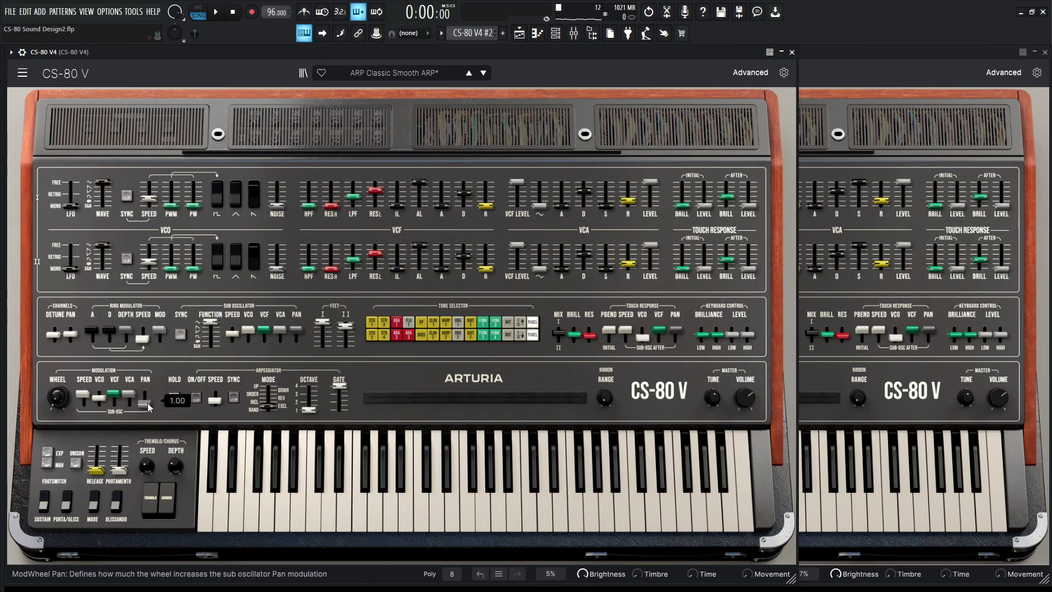
mouse_move(96, 404)
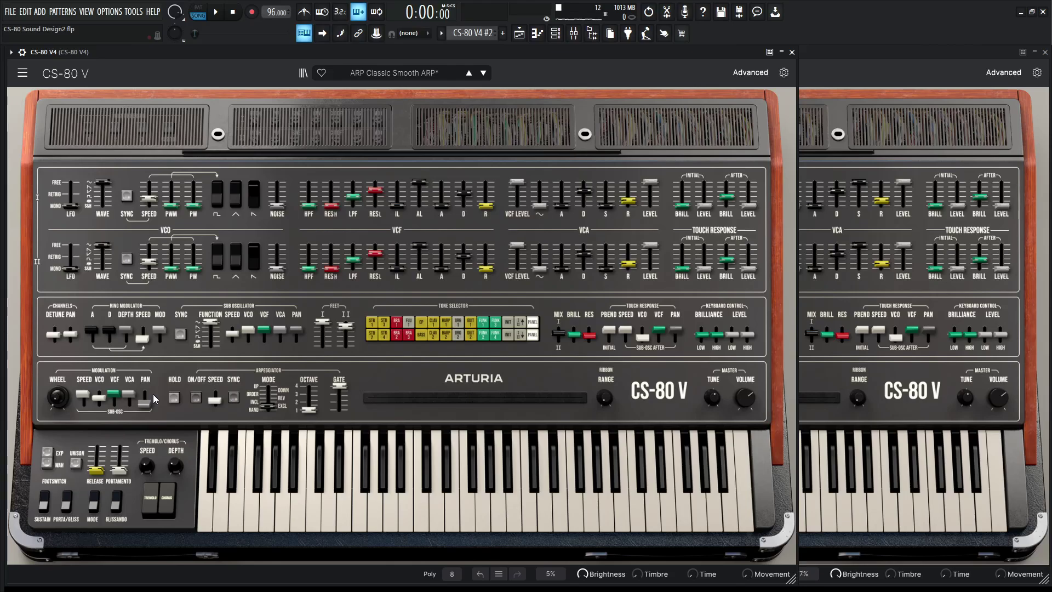
key(space)
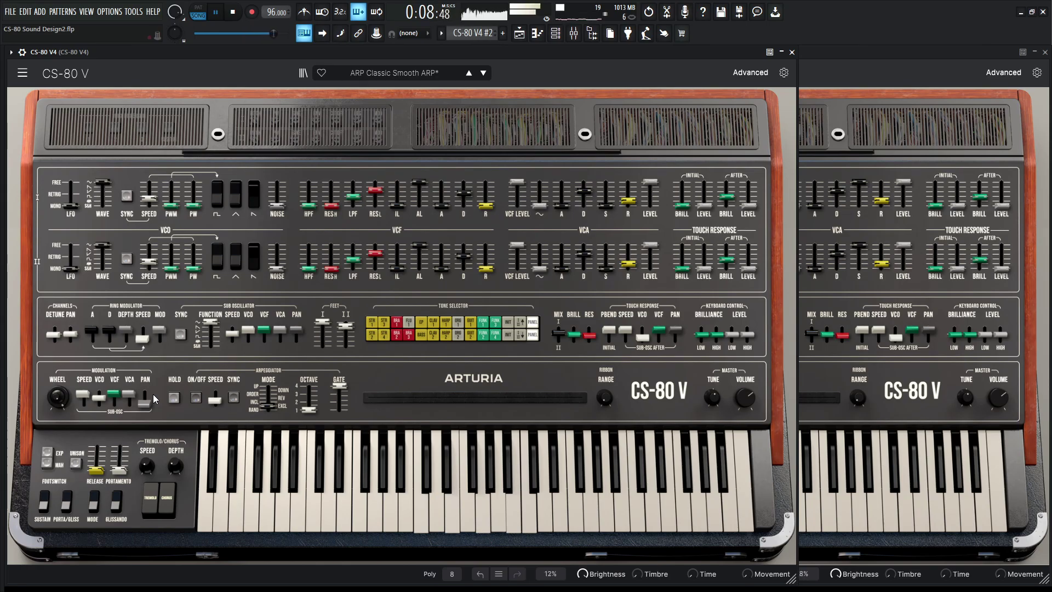
key(space)
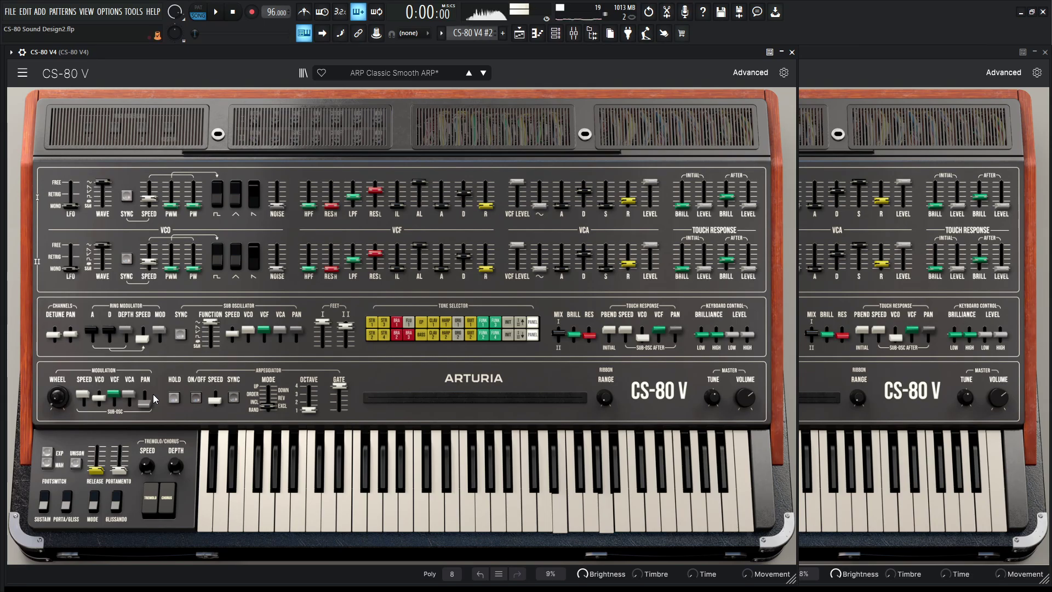
Match the mod wheel's VCO and Pan modulation amounts in CS-80 V4 #2 to the reference patch and compare both instances
click(843, 55)
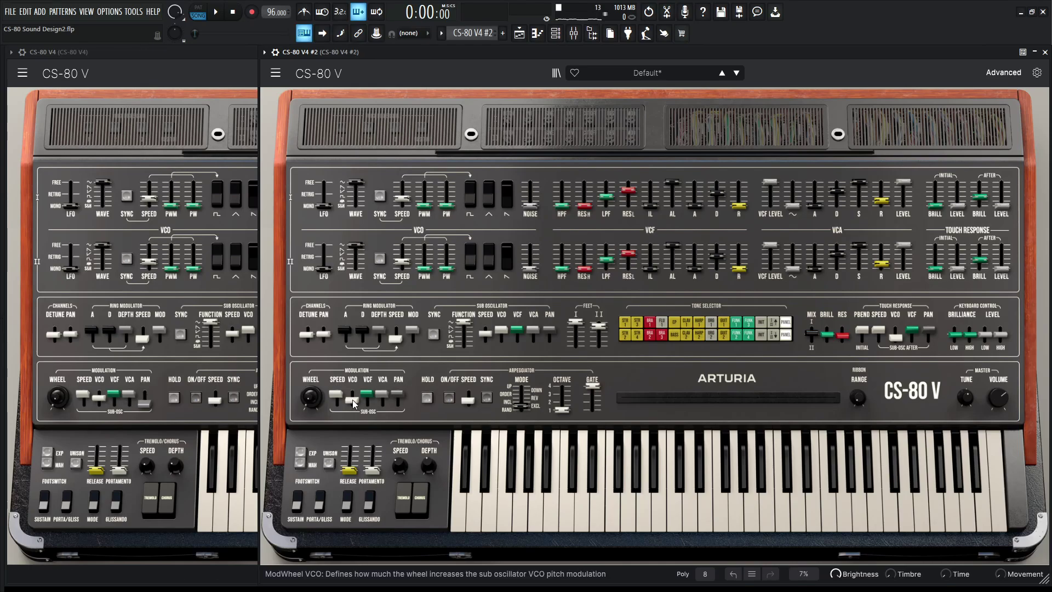
mouse_move(354, 404)
drag(352, 401, 353, 420)
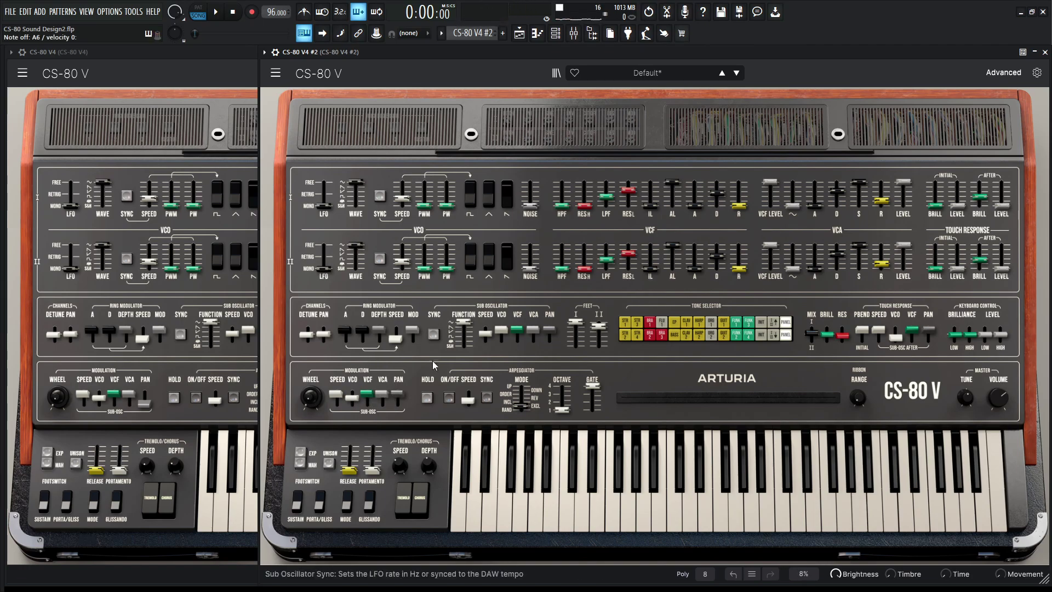
drag(398, 396, 398, 397)
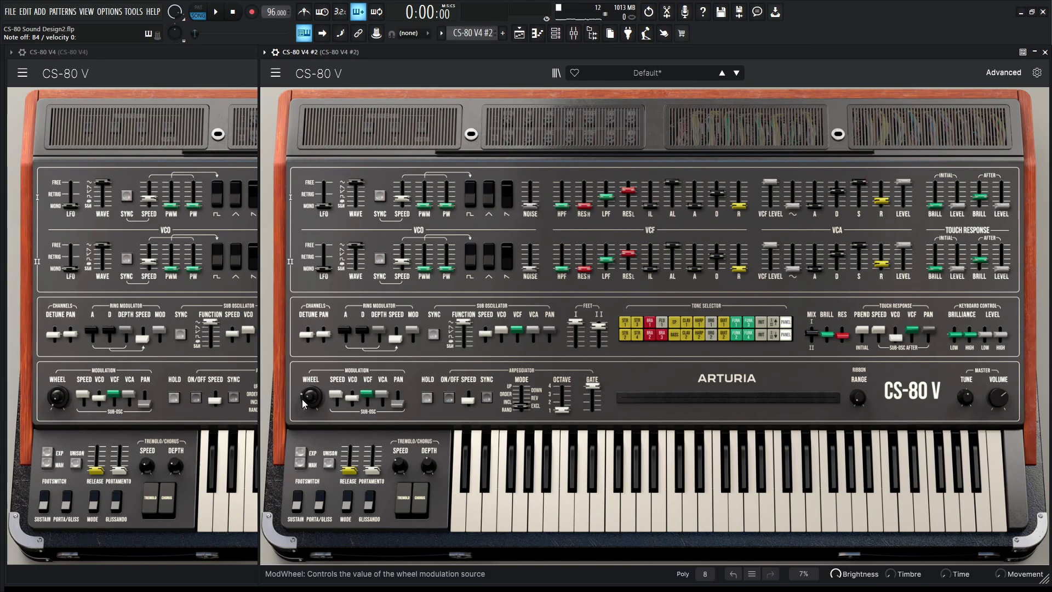
mouse_move(303, 404)
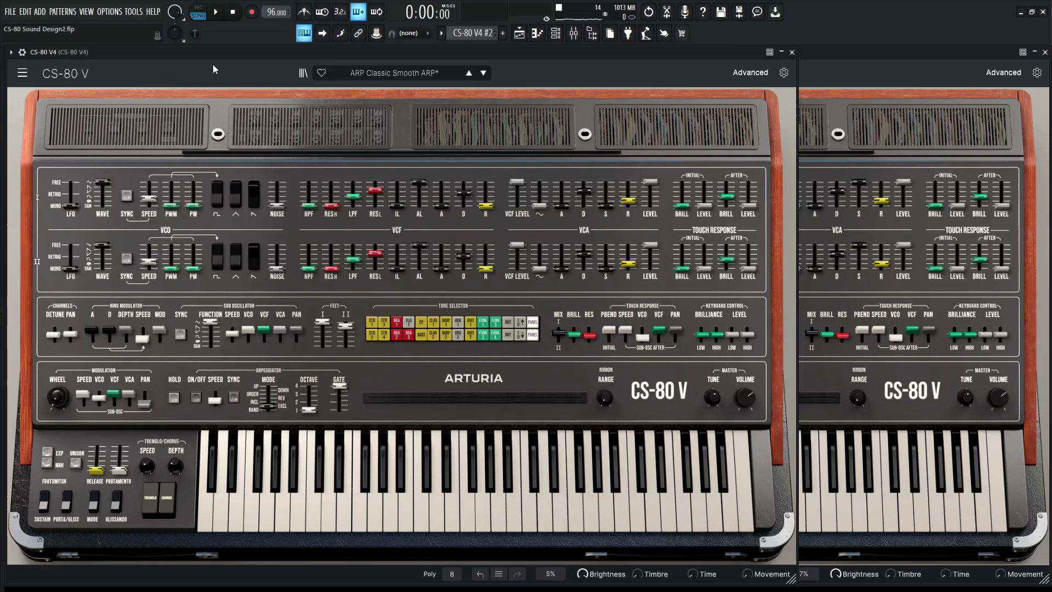
click(926, 53)
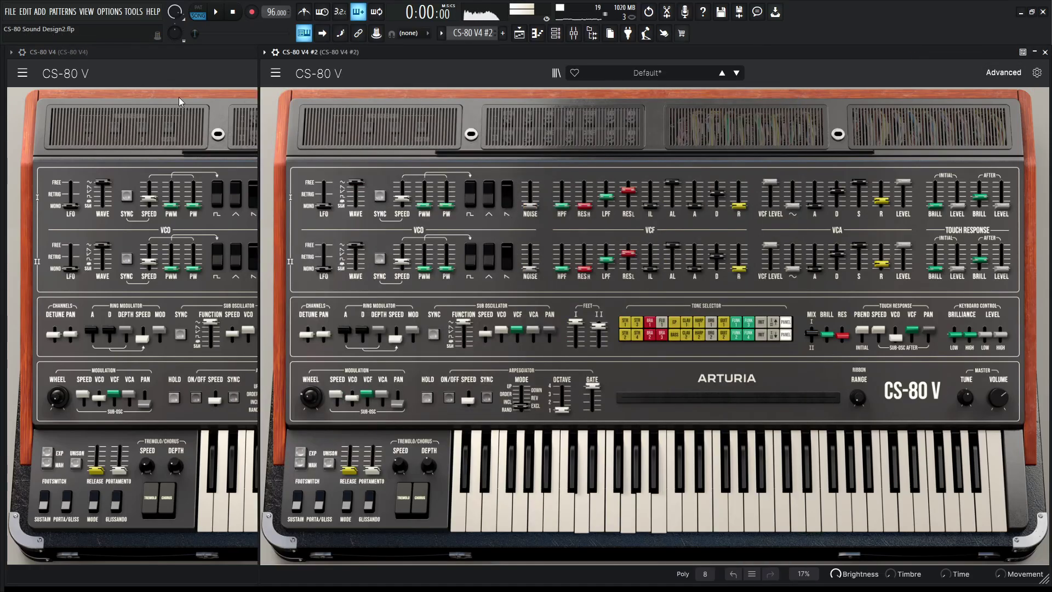
Compare the sound of the reference patch with CS-80 V4 #2 by playing notes on each instance in turn
click(212, 57)
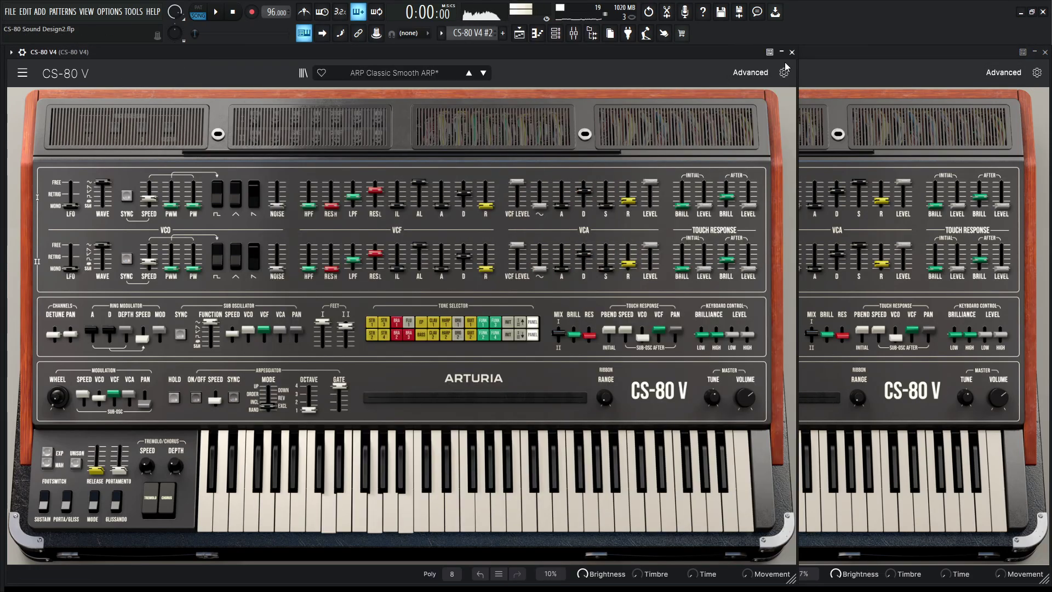
click(823, 52)
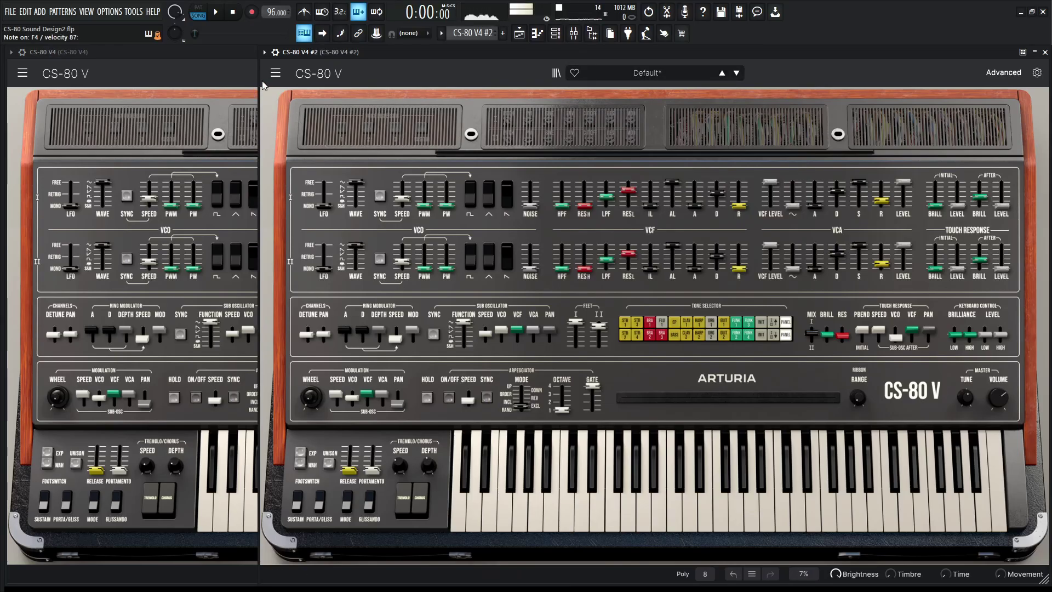
click(235, 57)
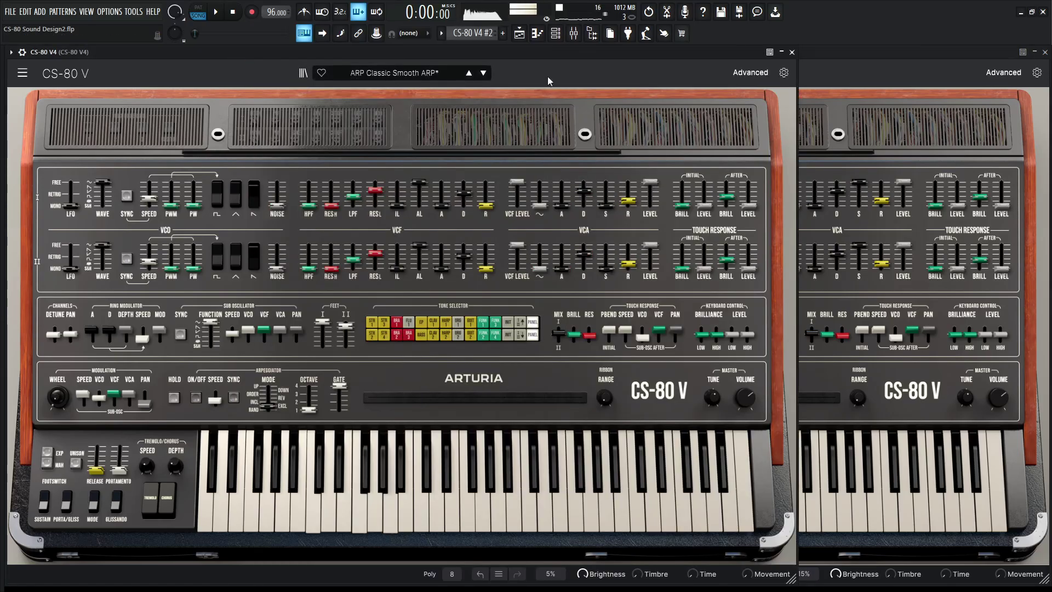
click(825, 52)
click(239, 49)
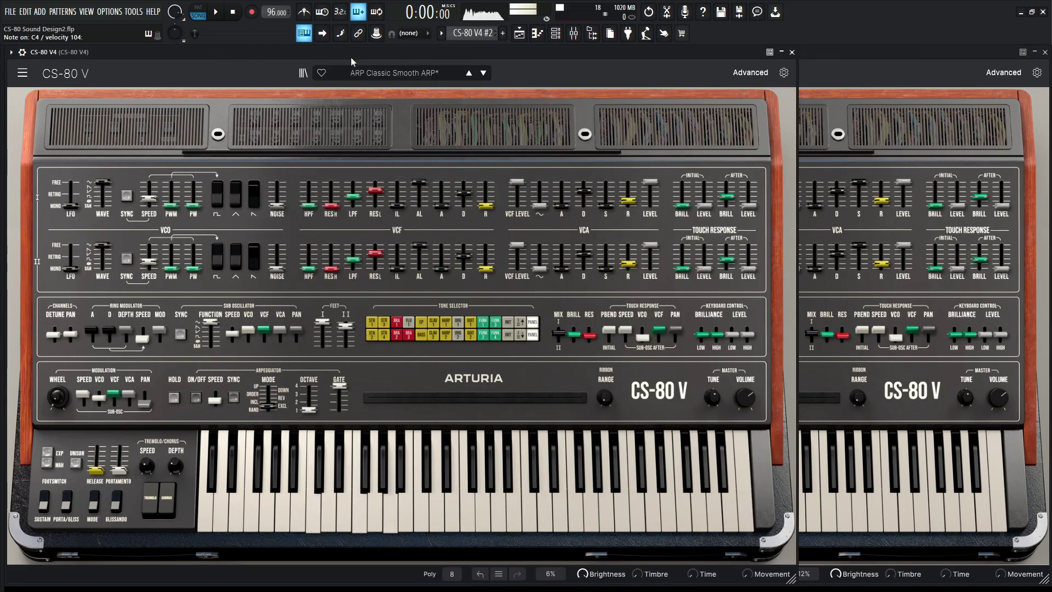
Show the Effects section of the advanced panel in both CS-80 V4 instances
click(751, 72)
click(1003, 72)
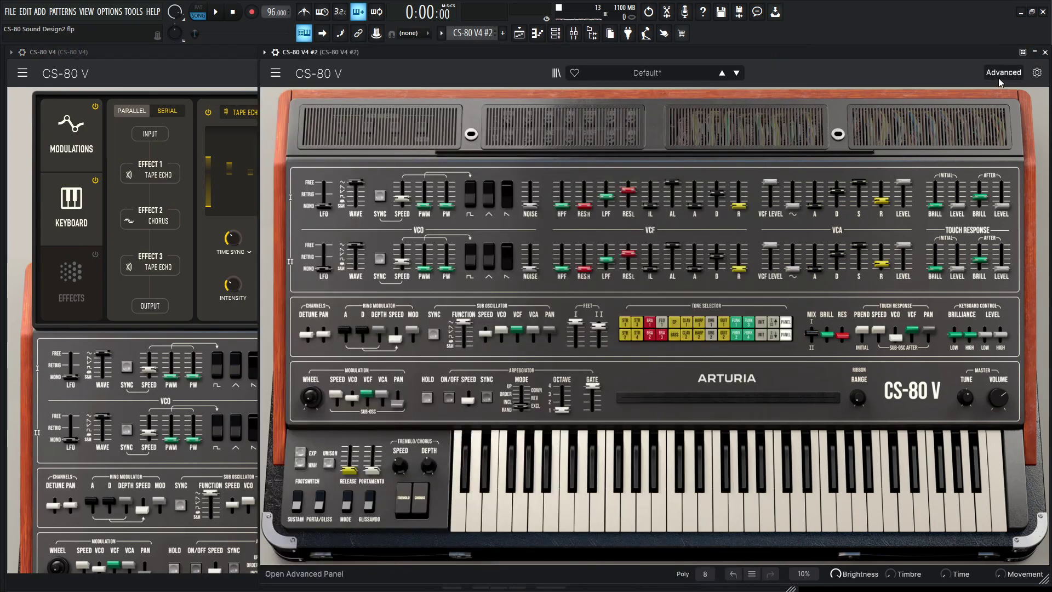
click(1003, 72)
click(324, 284)
click(211, 53)
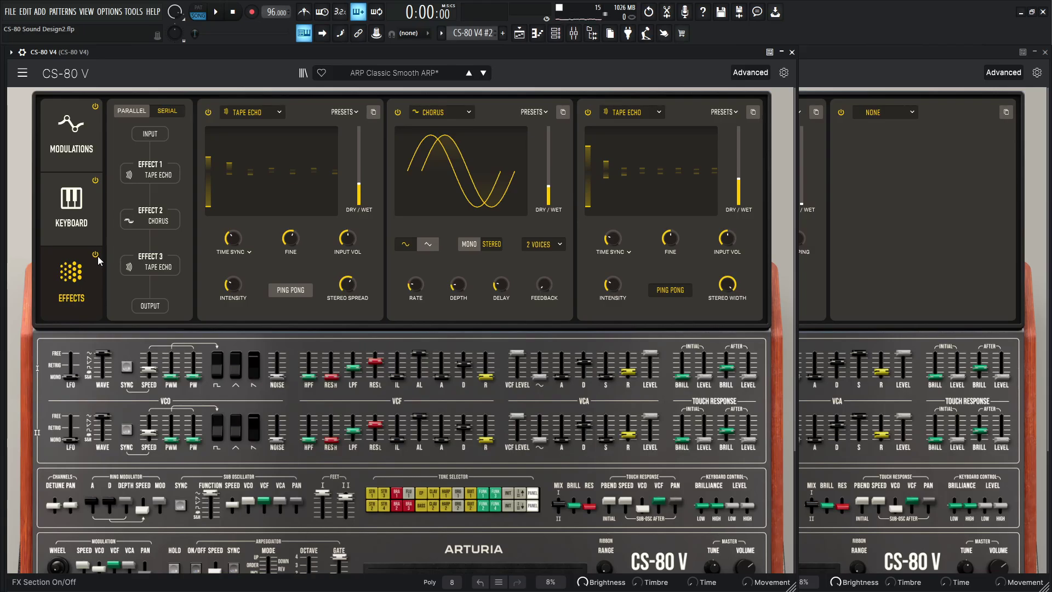
Bypass the reference patch's third and second effects and compare its first Tape Echo's Time Sync and Fine settings with CS-80 V4 #2
click(588, 112)
click(398, 112)
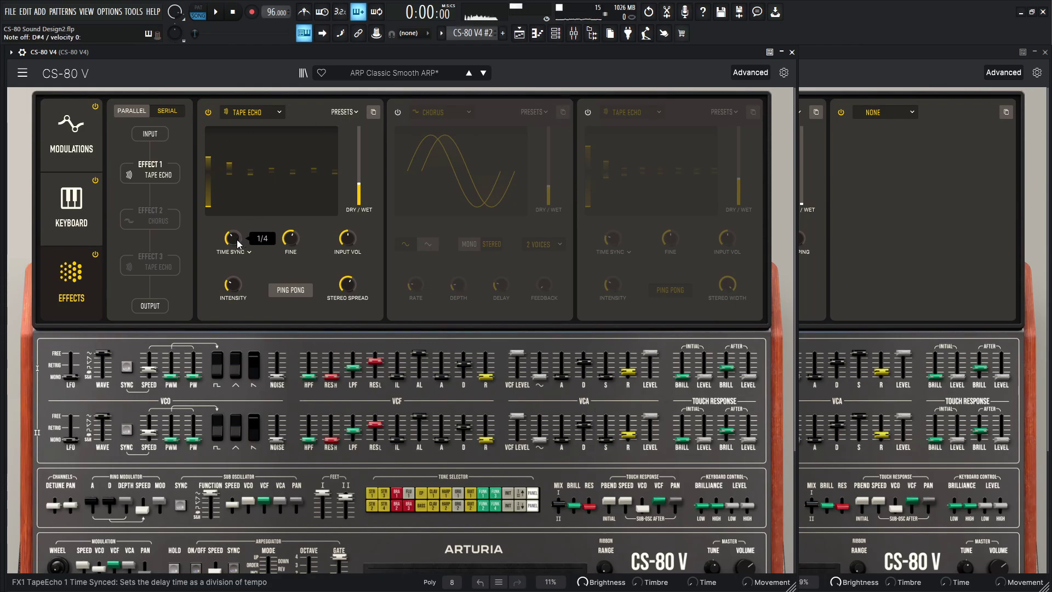
mouse_move(292, 240)
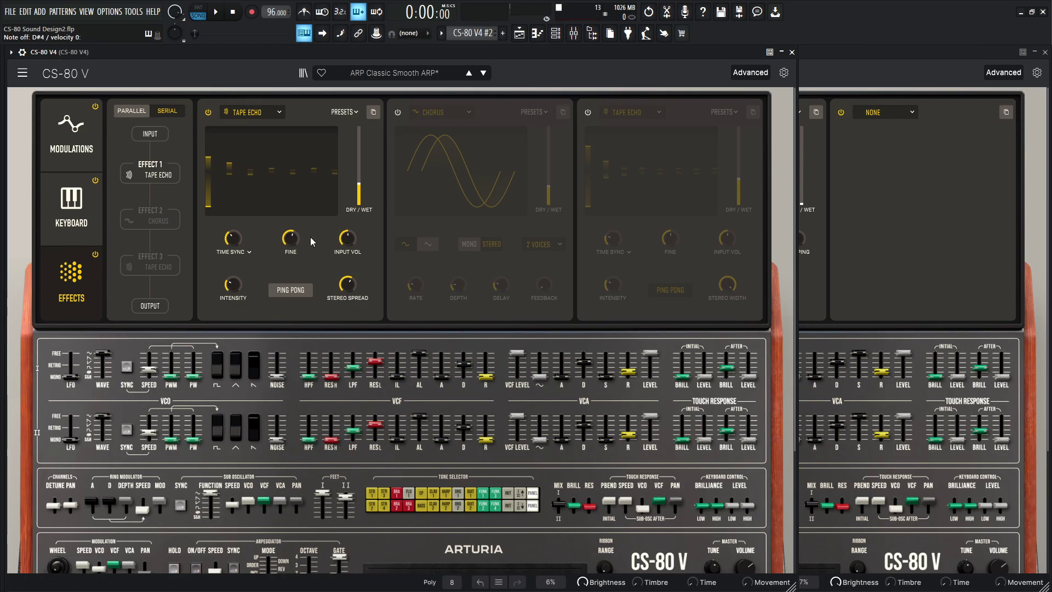
click(828, 97)
mouse_move(546, 242)
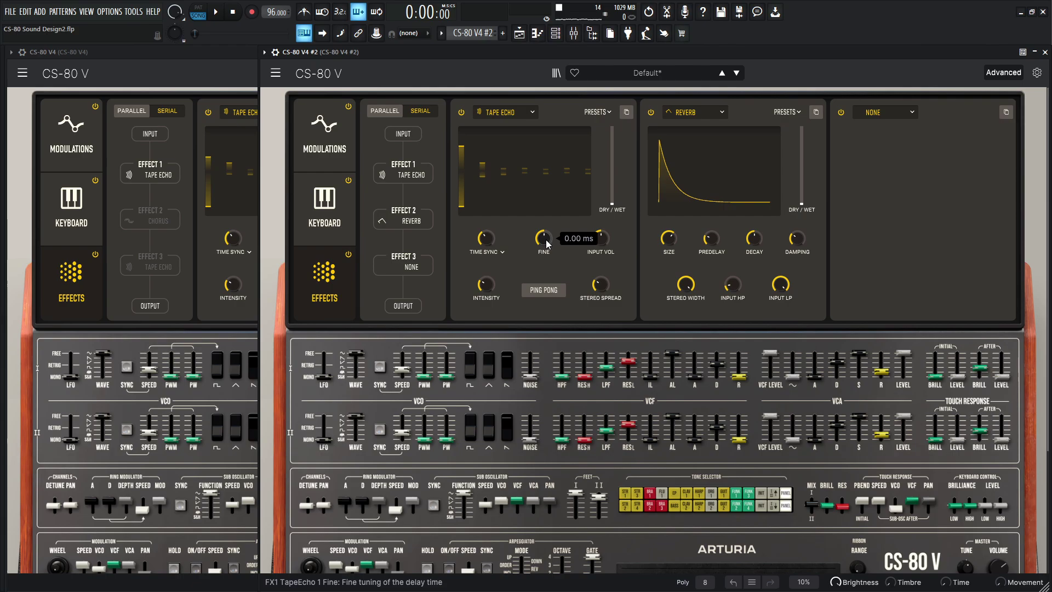
click(242, 94)
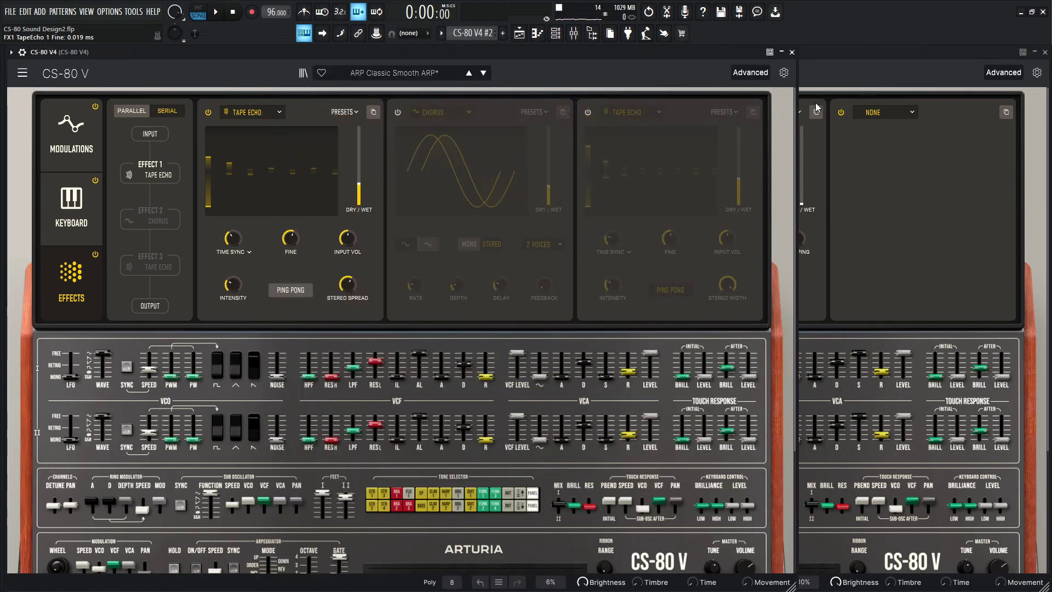
click(833, 68)
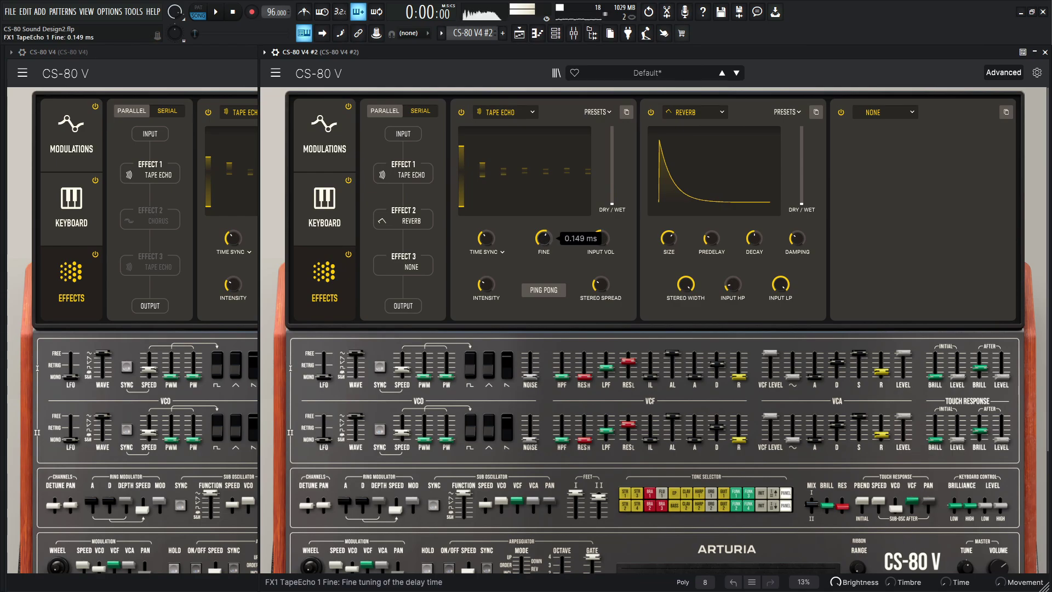
Raise the first Tape Echo's Dry/Wet in CS-80 V4 #2 to the reference patch's level and check that Time Sync is 1/4
click(254, 82)
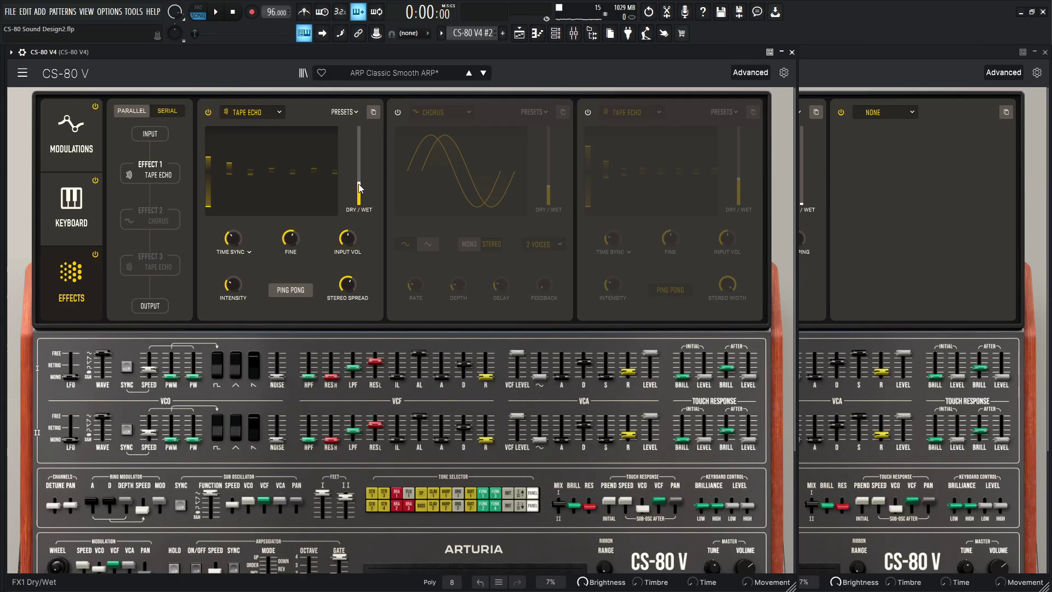
click(860, 73)
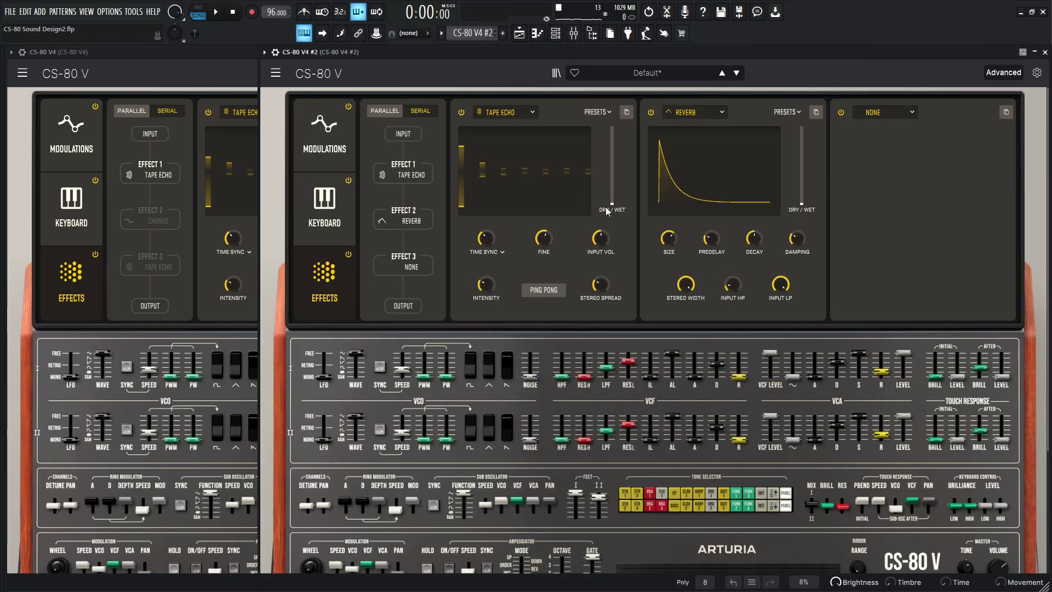
drag(607, 211, 612, 185)
drag(487, 238, 487, 237)
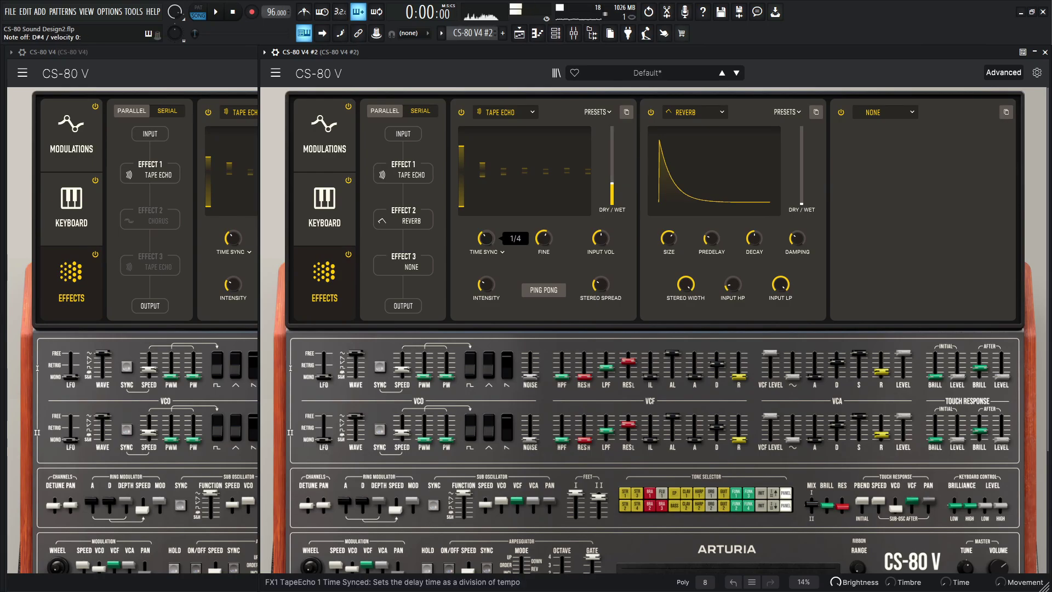
Match the first Tape Echo's Stereo Spread in CS-80 V4 #2 to the reference patch and compare both instances
click(234, 70)
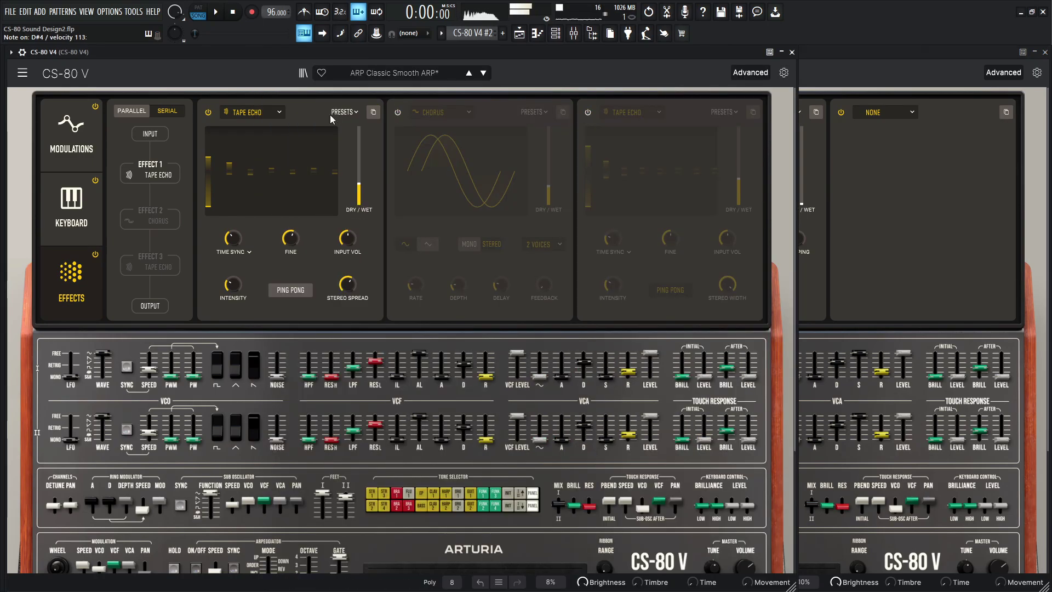
click(804, 145)
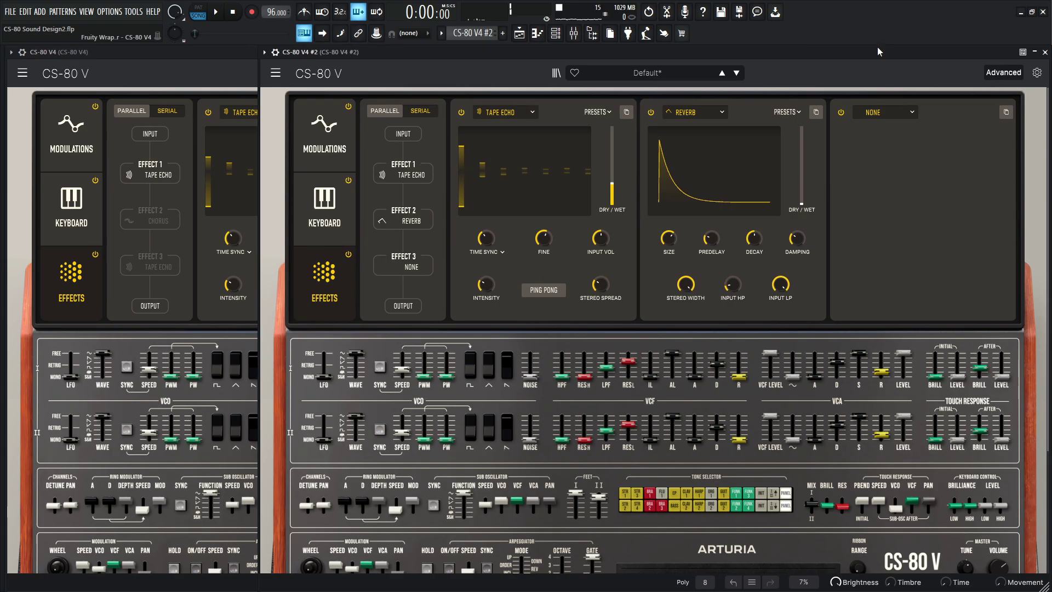
mouse_move(601, 284)
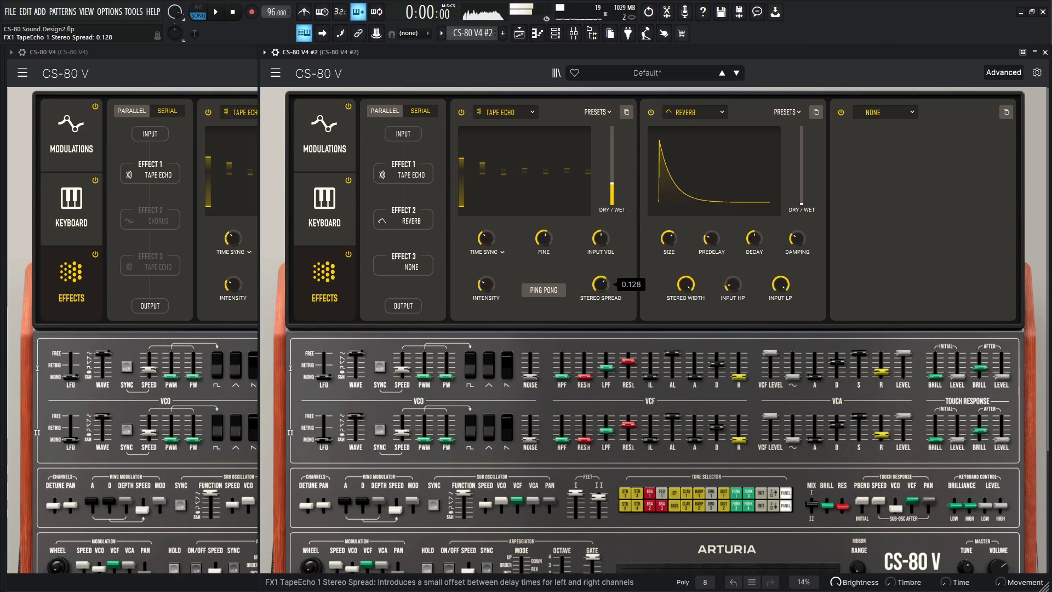
click(251, 68)
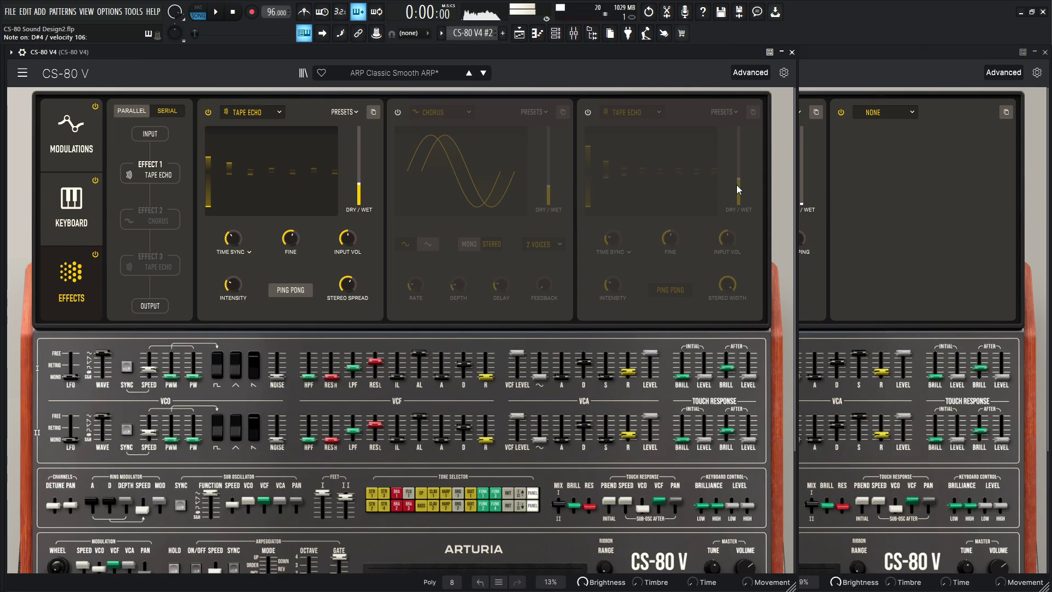
Re-enable the reference patch's Chorus and change effect 2 in CS-80 V4 #2 from Reverb to Chorus
click(399, 113)
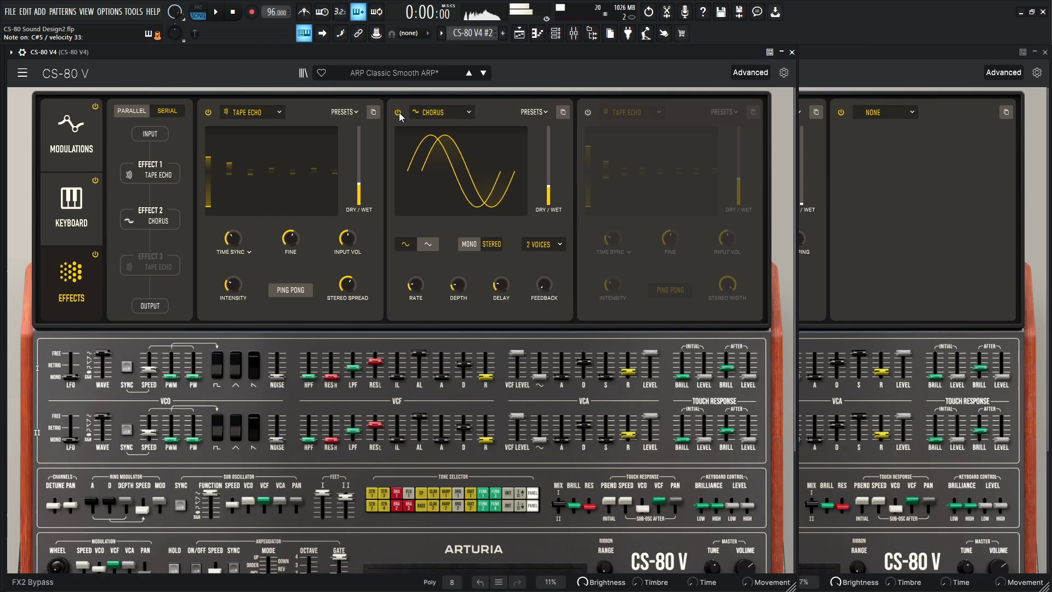
click(826, 78)
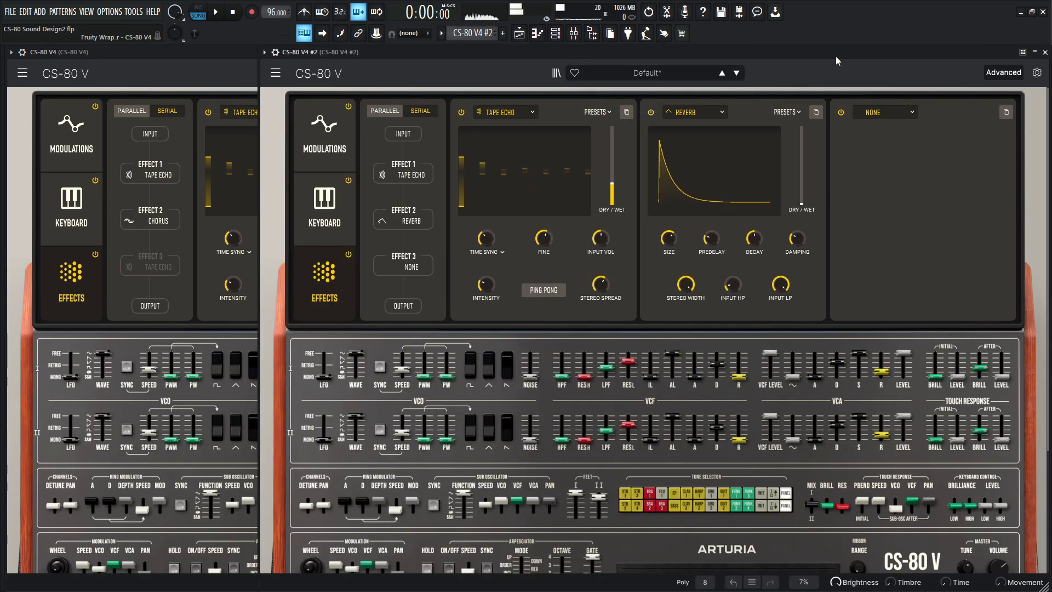
click(686, 112)
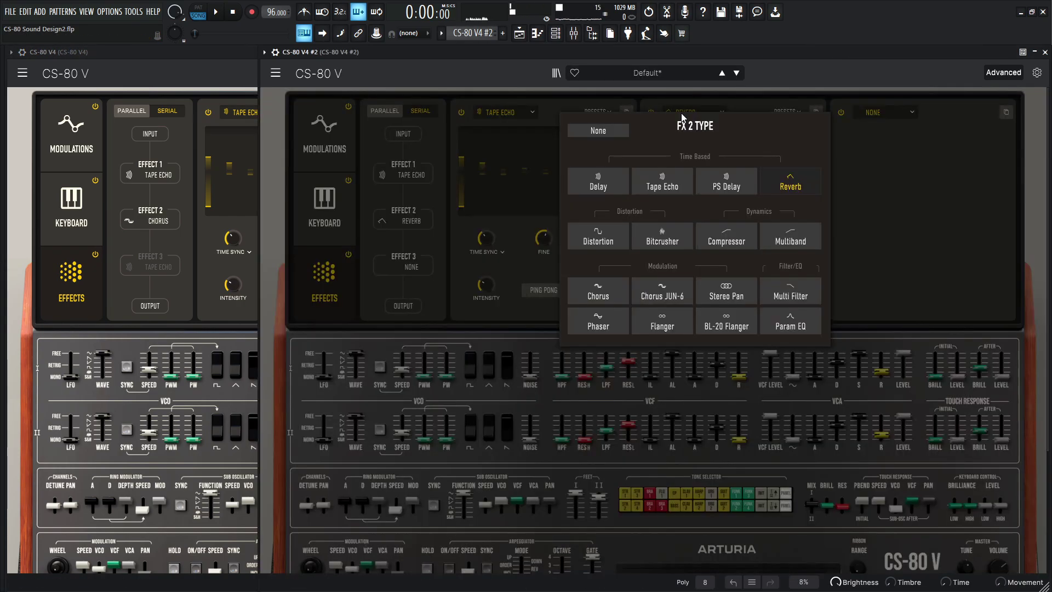
click(597, 291)
Compare the Chorus settings of both instances and lower the Chorus Dry/Wet in CS-80 V4 #2 to the reference patch's level
click(230, 76)
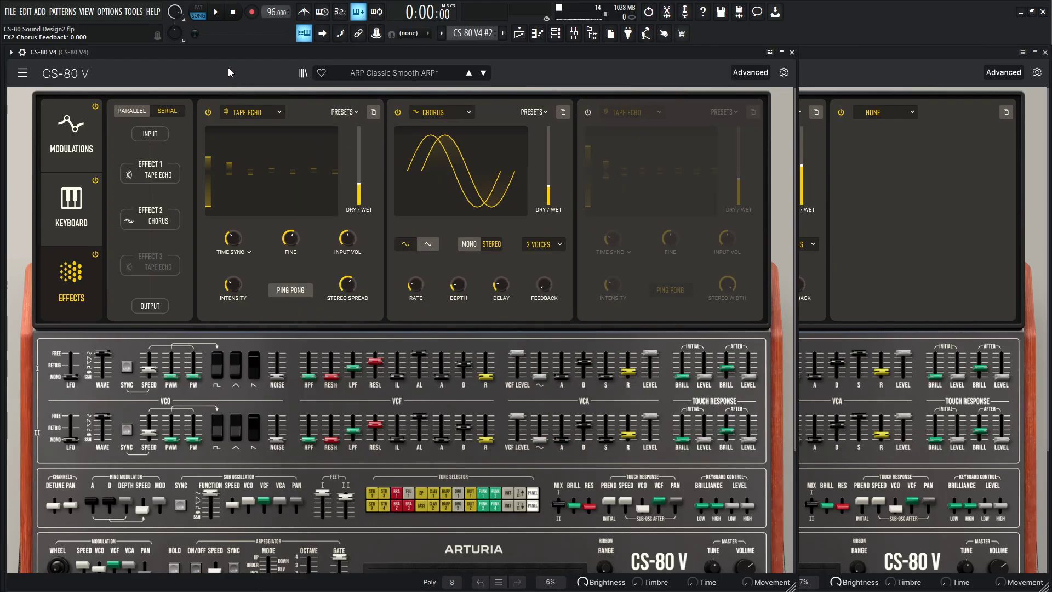
click(835, 58)
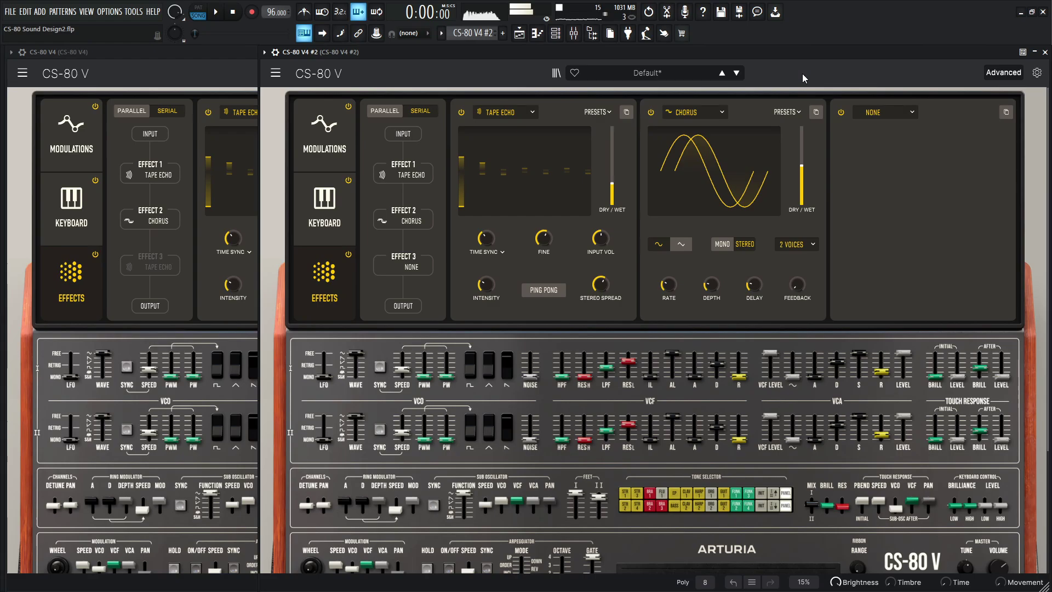
click(236, 61)
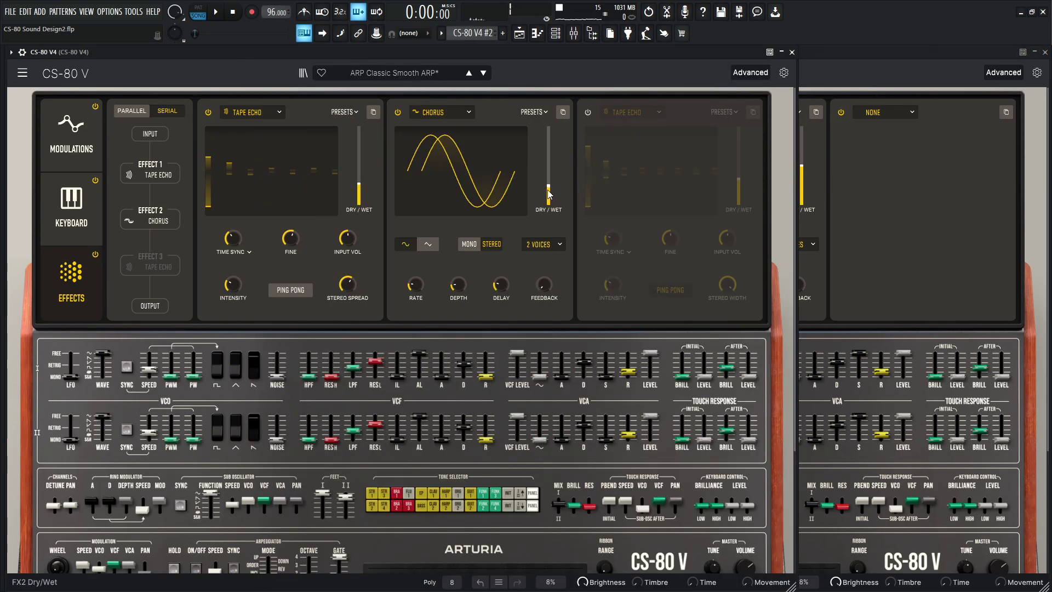
click(855, 73)
drag(802, 166, 802, 184)
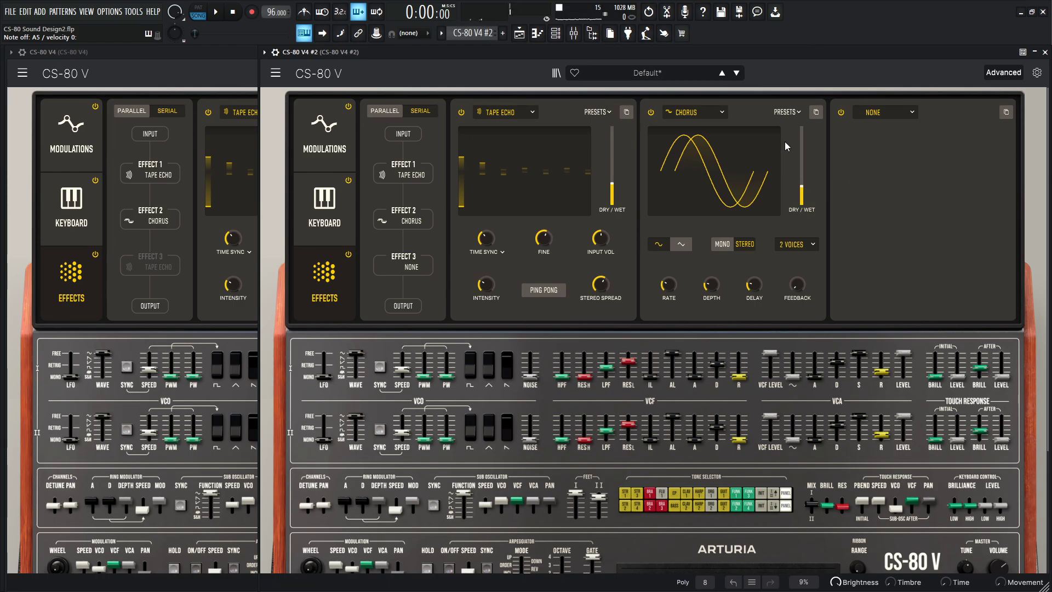
Re-enable the reference patch's third effect and check its Tape Echo settings
click(222, 64)
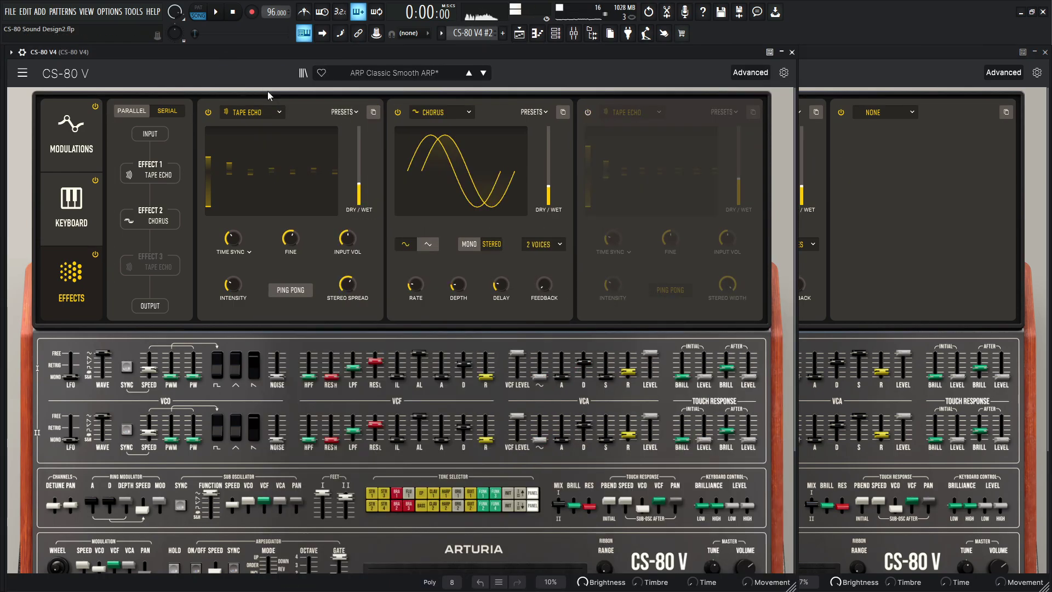
click(588, 112)
mouse_move(614, 248)
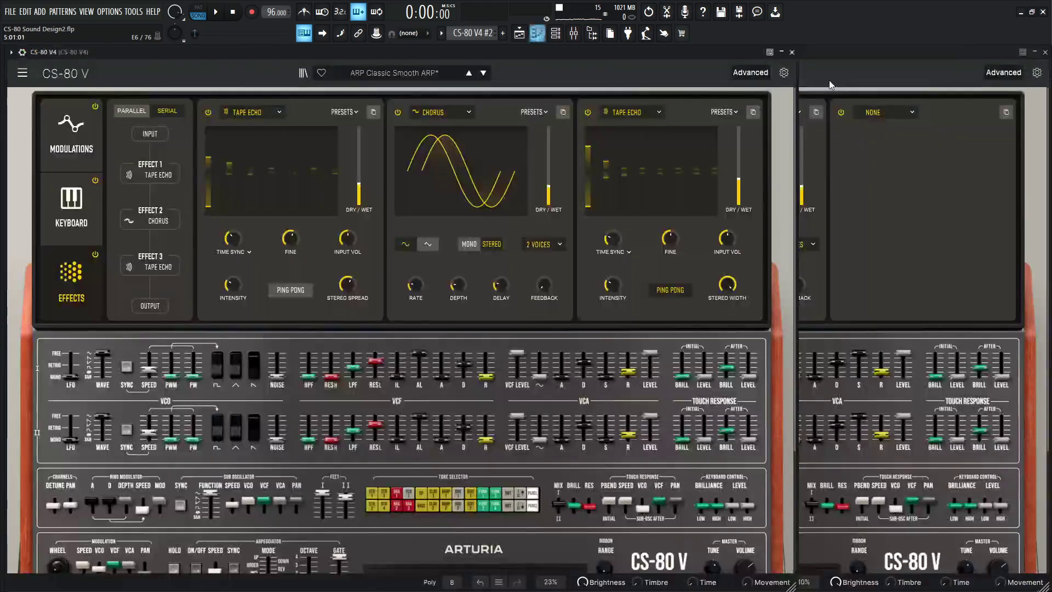
Set effect 3 in CS-80 V4 #2 to Tape Echo, with Stereo Spread raised to match the reference and Time Sync at 1/8
click(883, 111)
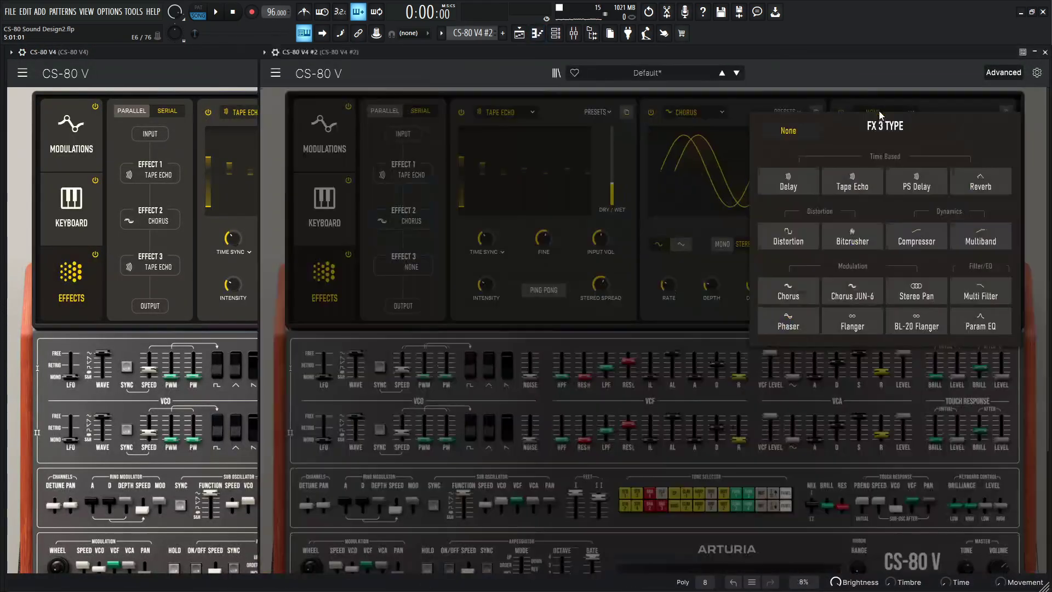
click(852, 183)
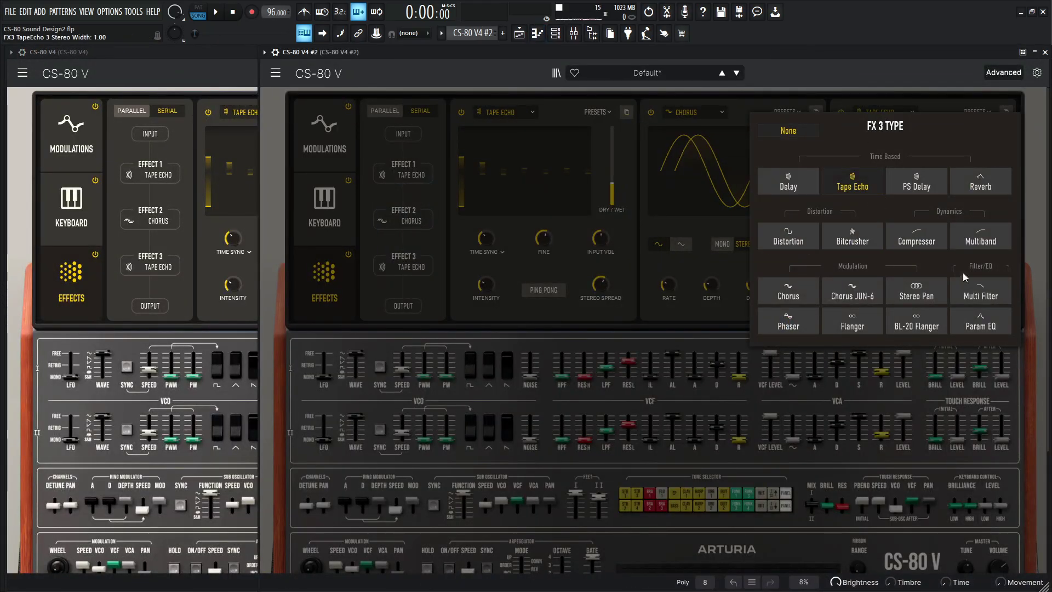
drag(984, 290, 983, 257)
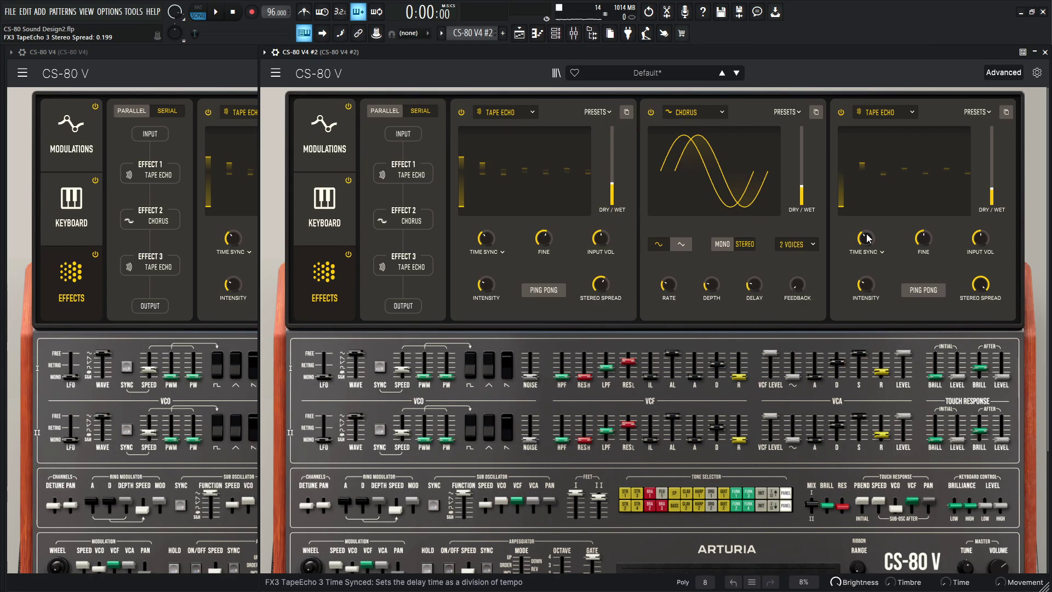
drag(865, 238, 866, 252)
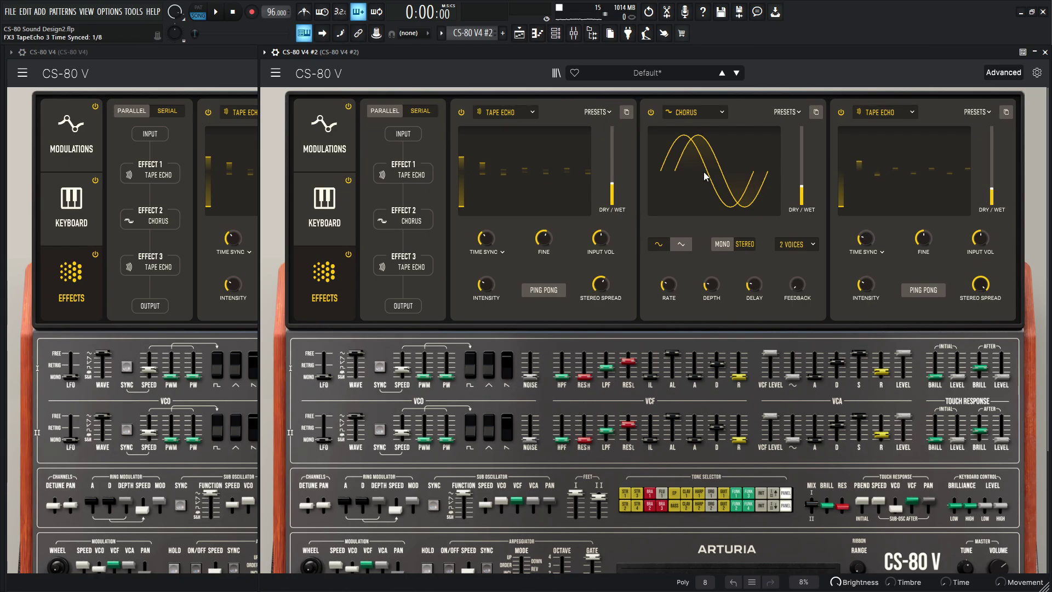
Enable Ping Pong on the third effect of CS-80 V4 #2 and raise its Dry/Wet to the reference patch's level, comparing both instances
click(229, 59)
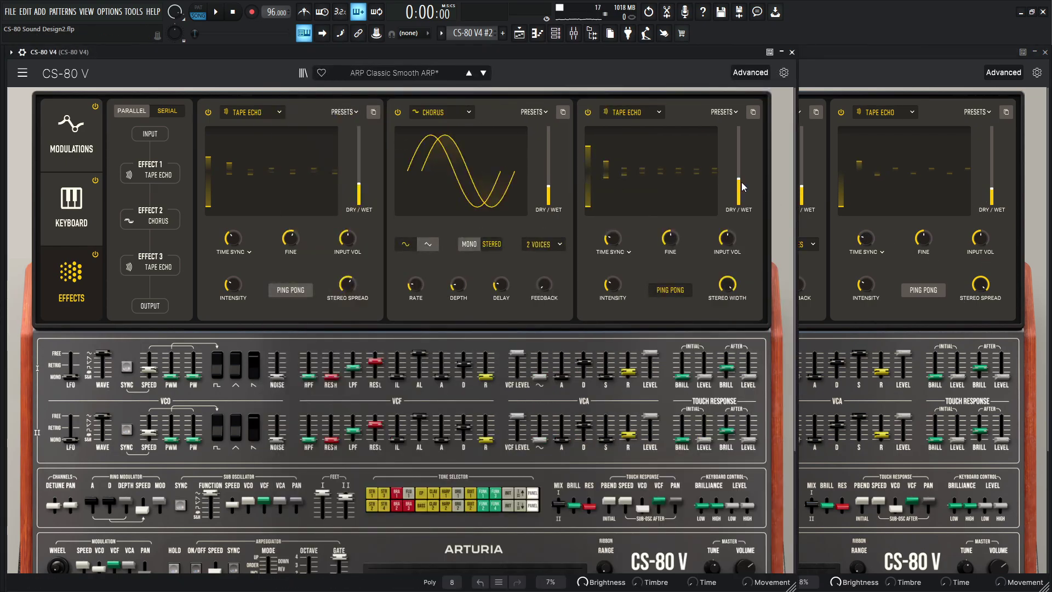
drag(740, 183, 740, 182)
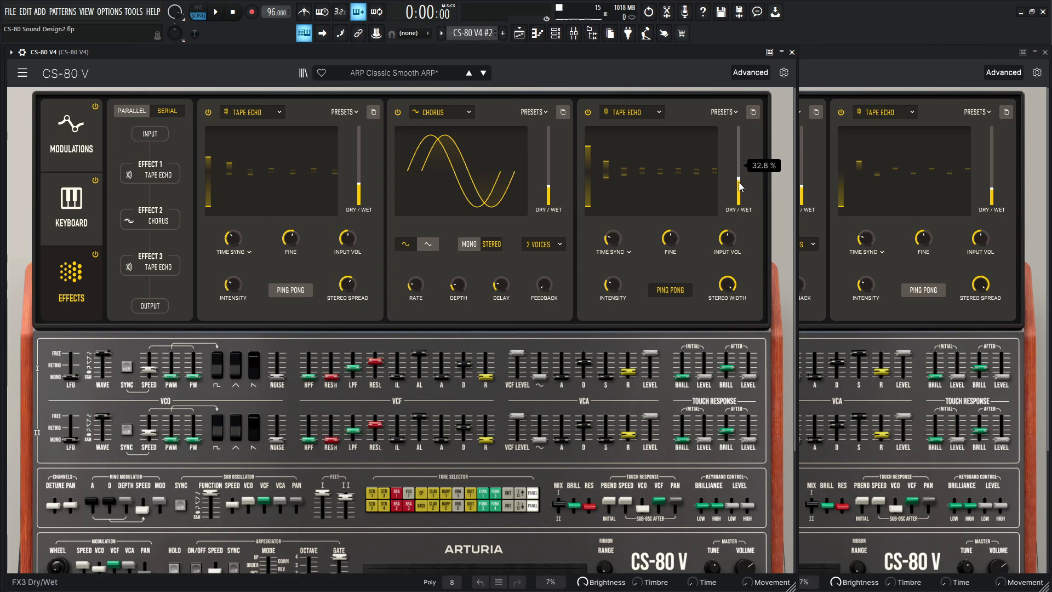
click(939, 295)
drag(992, 190, 993, 183)
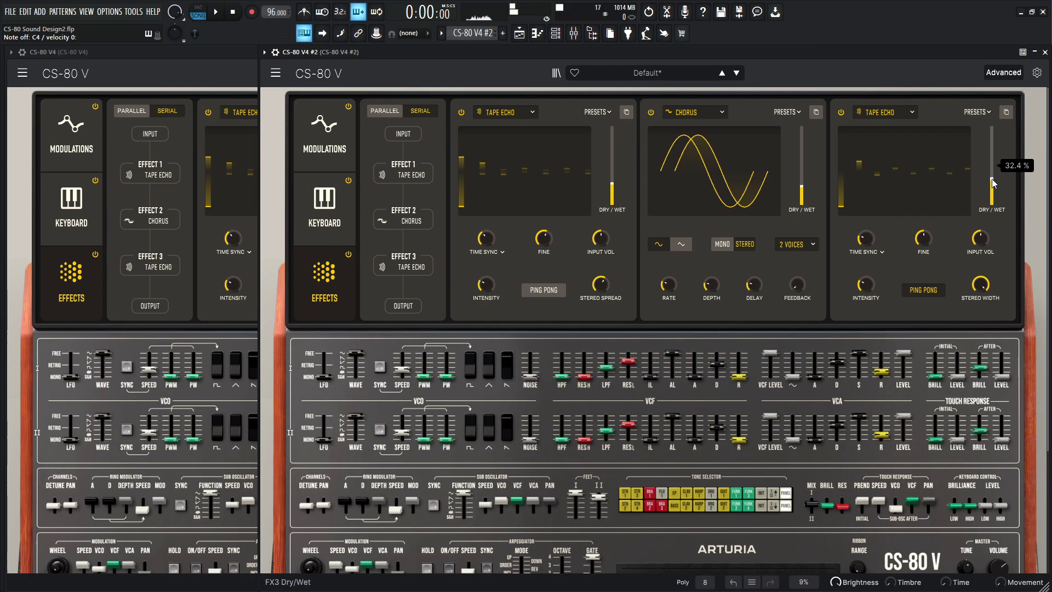
click(225, 66)
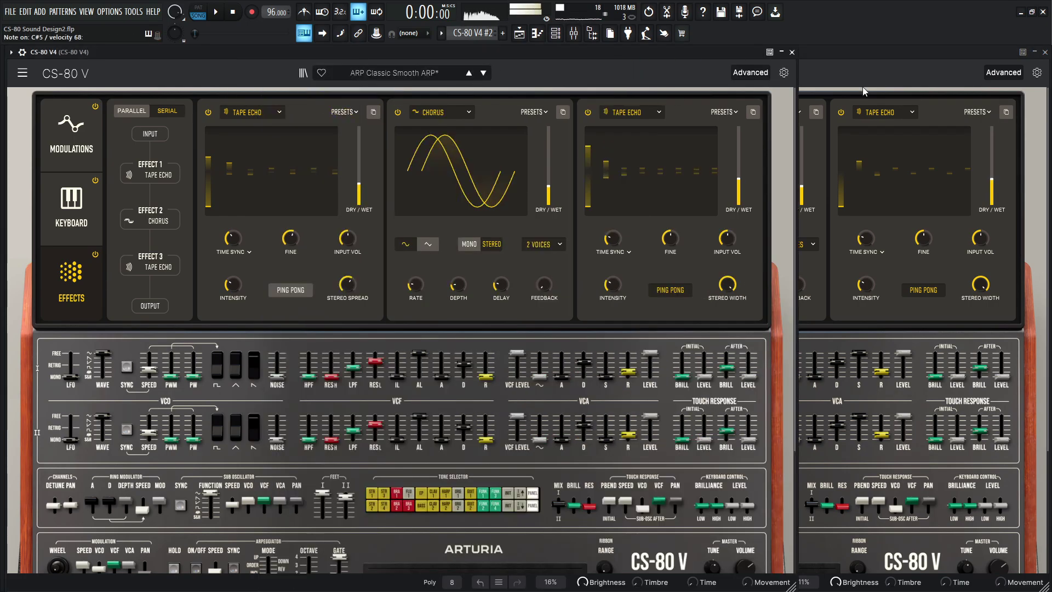
Compare the effects of both CS-80 V4 instances and close the advanced panel in each one
click(864, 51)
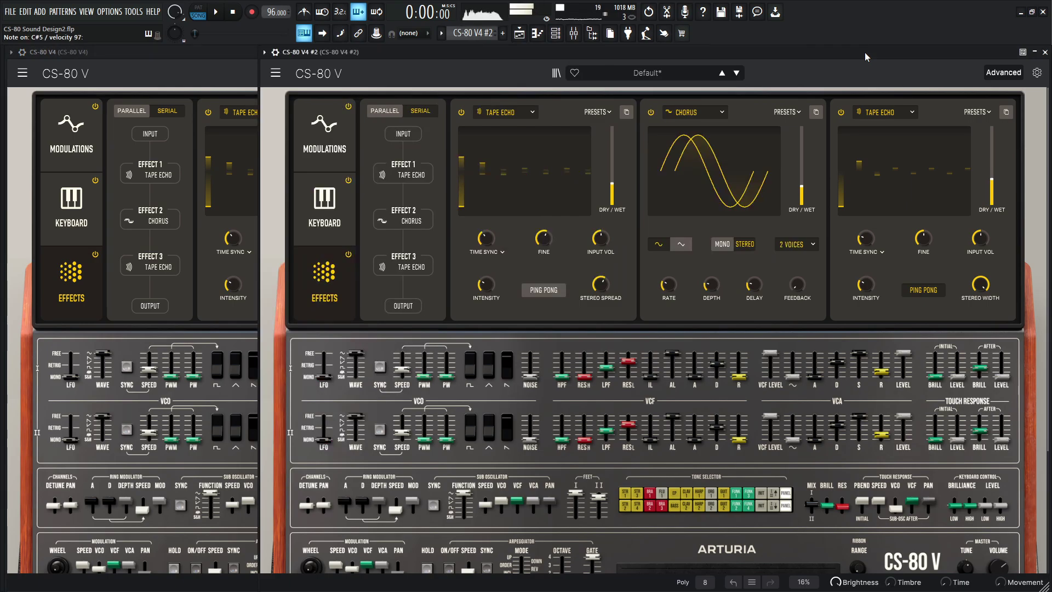
click(250, 54)
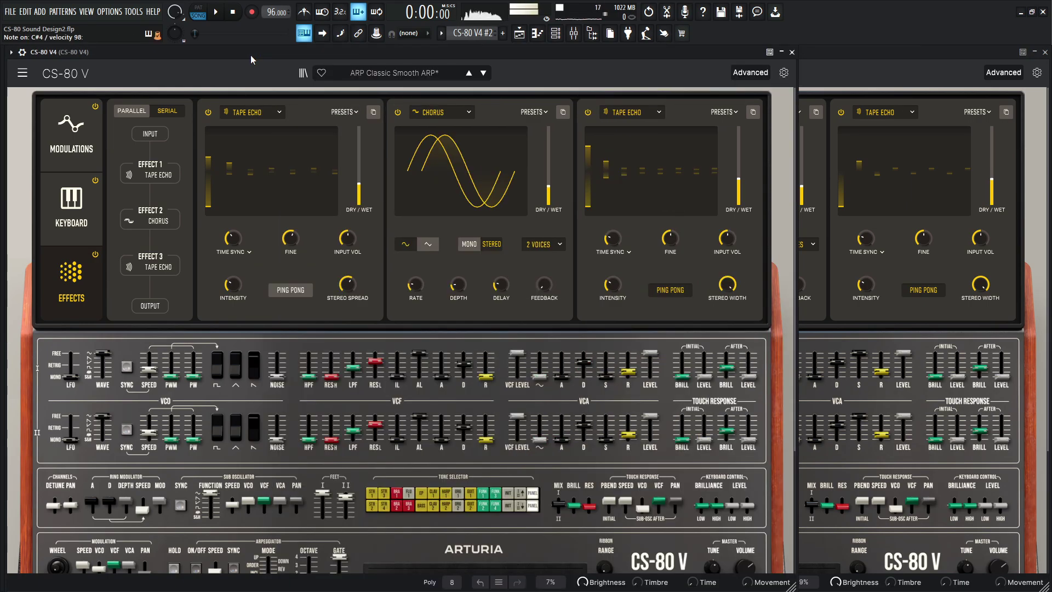
click(762, 75)
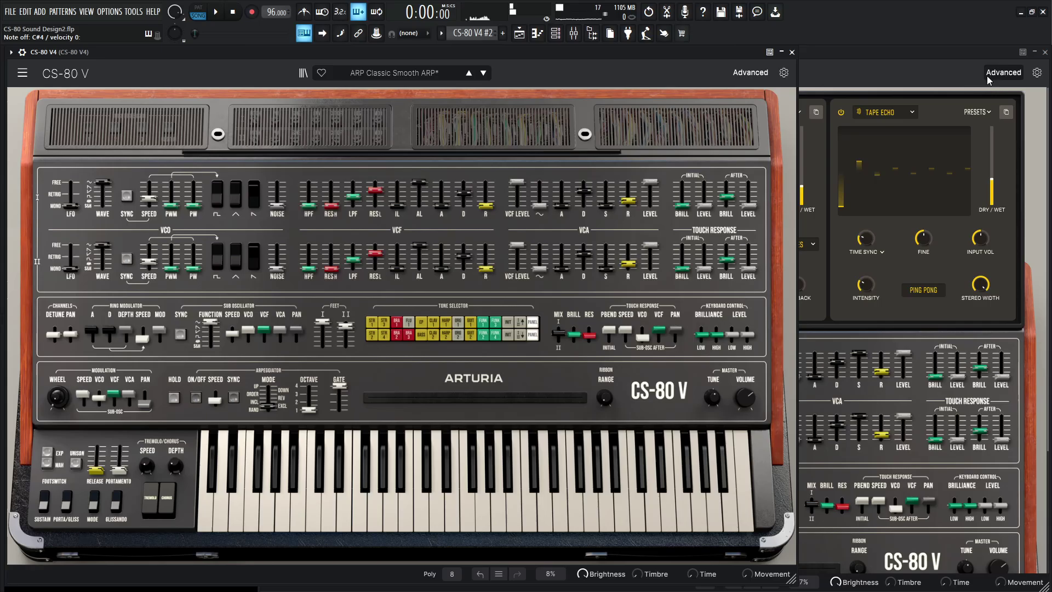
click(988, 76)
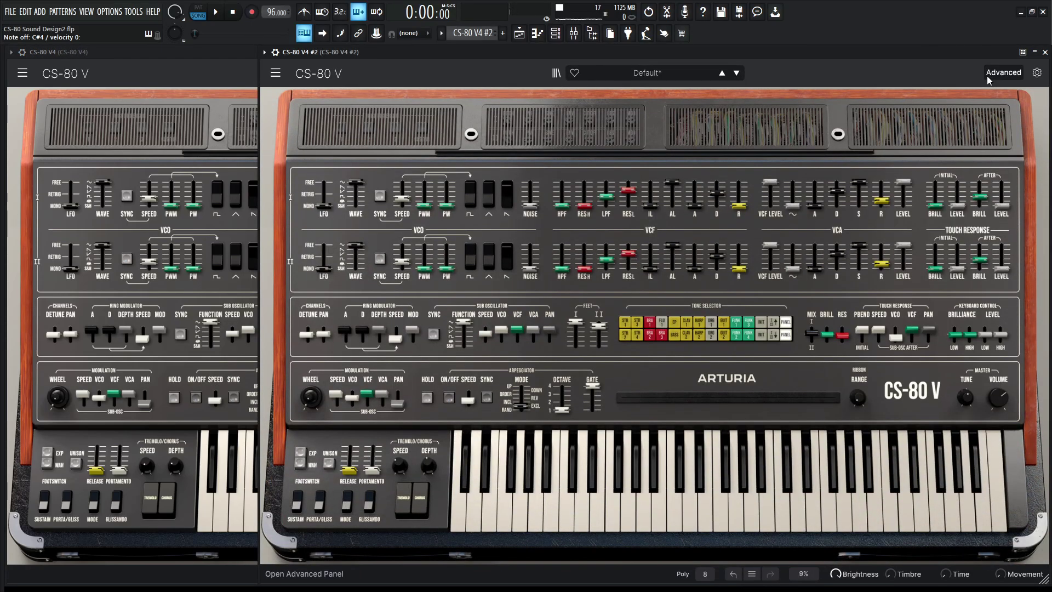
Open ValhallaVintageVerb on the VVerb mixer track, examine its reverb settings and close its window
key(F9)
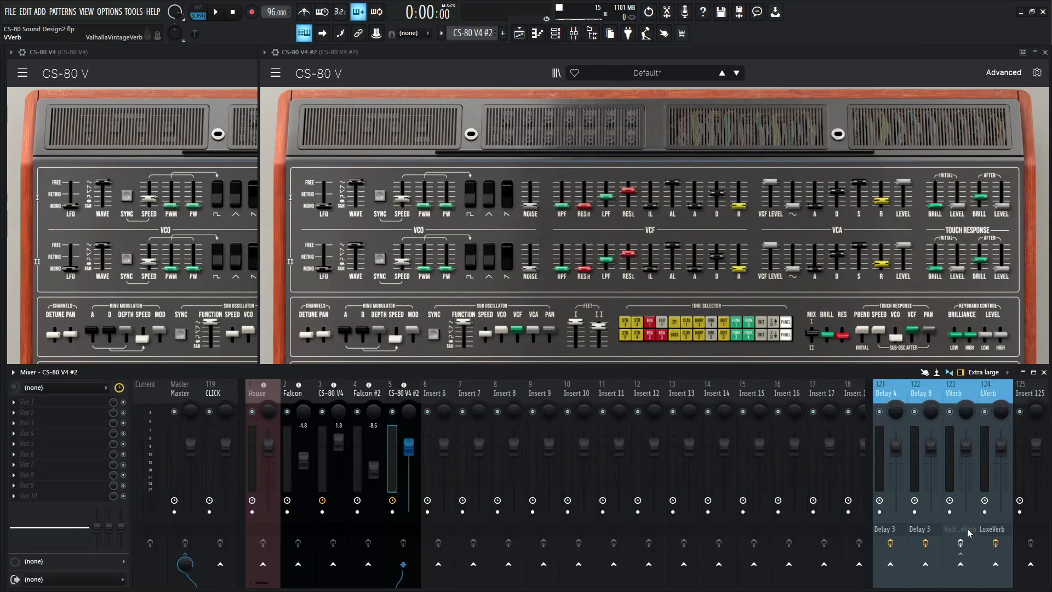
click(968, 533)
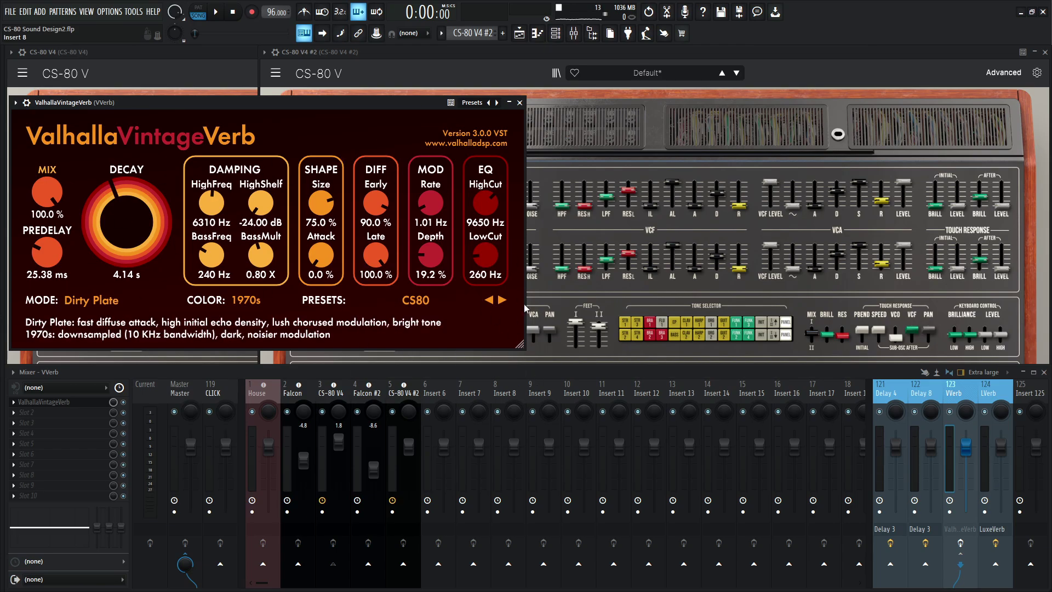
click(520, 103)
Enable the reverb on the VVerb mixer track and send the CS-80 V4 #2 track to it at 51%, then close the mixer
click(387, 397)
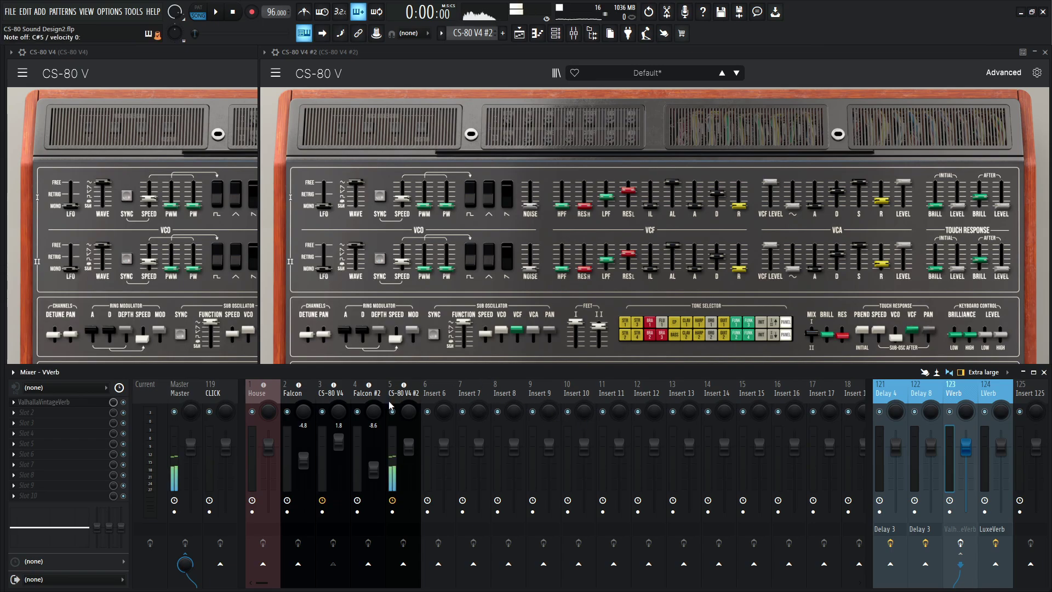
click(961, 543)
click(965, 567)
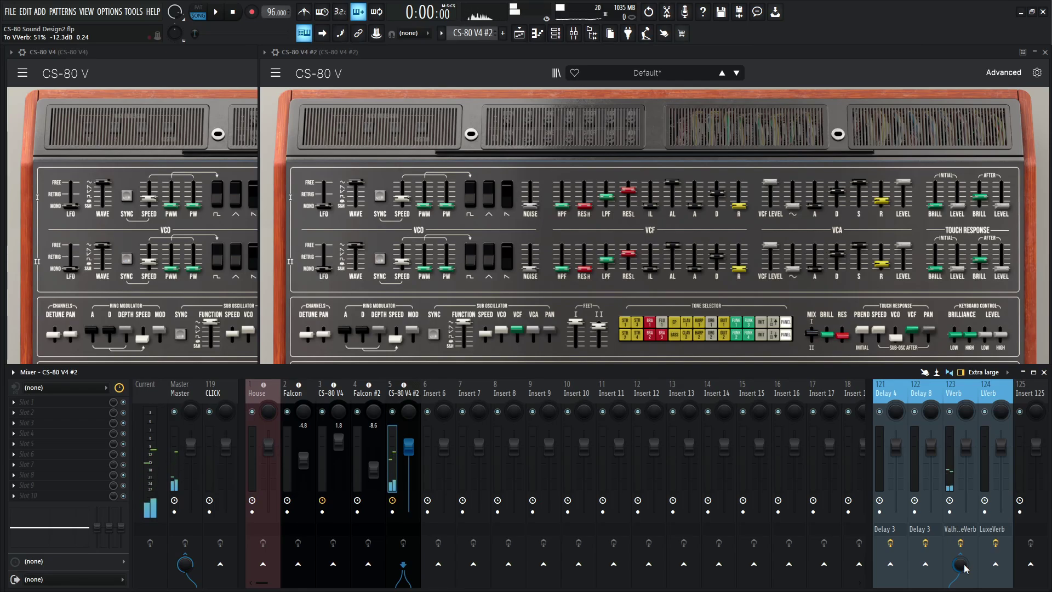
key(F9)
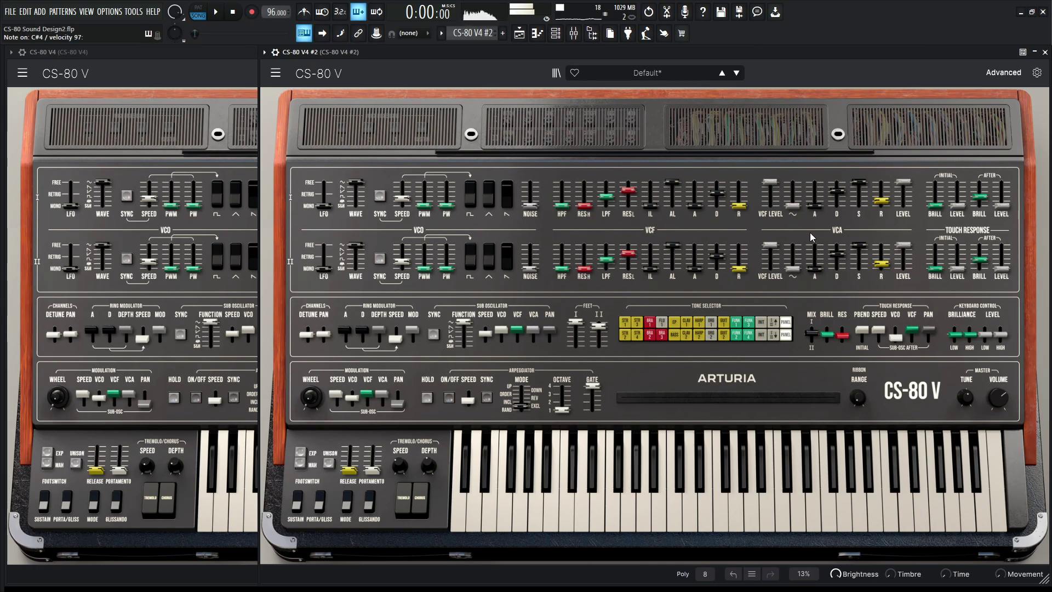
Bring the reference ARP Classic Smooth ARP instance forward and set its overall Brilliance to -0.520 during playback
click(222, 51)
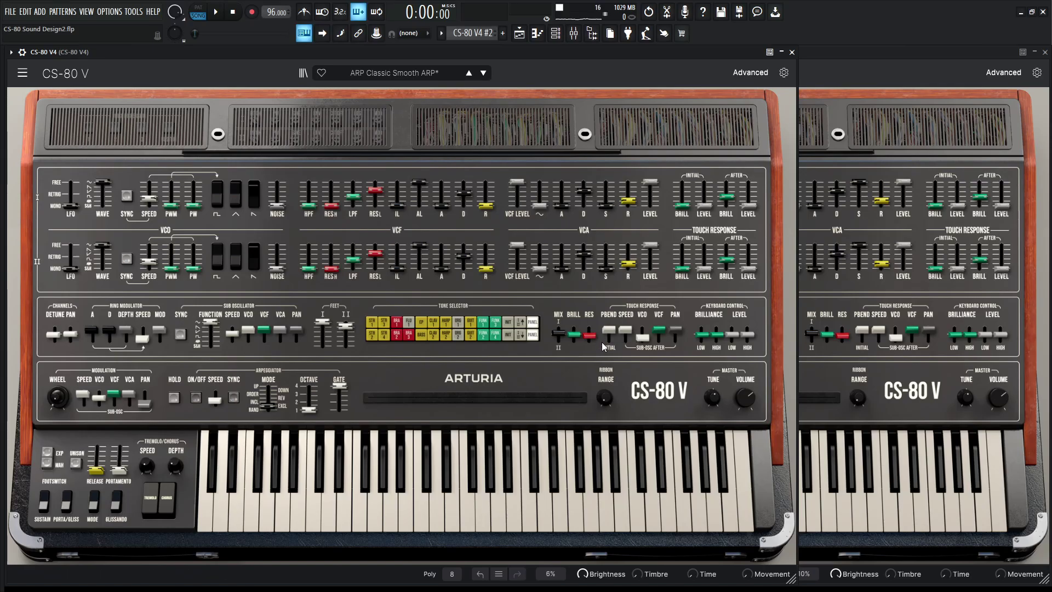
key(space)
mouse_move(580, 335)
mouse_down()
mouse_move(590, 333)
mouse_move(574, 333)
mouse_up()
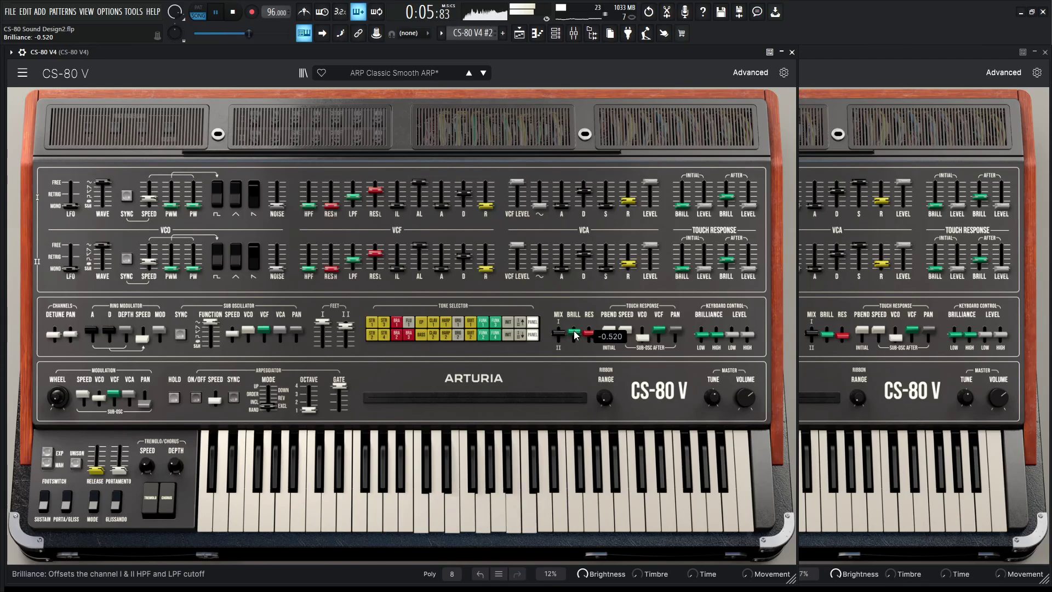
key(space)
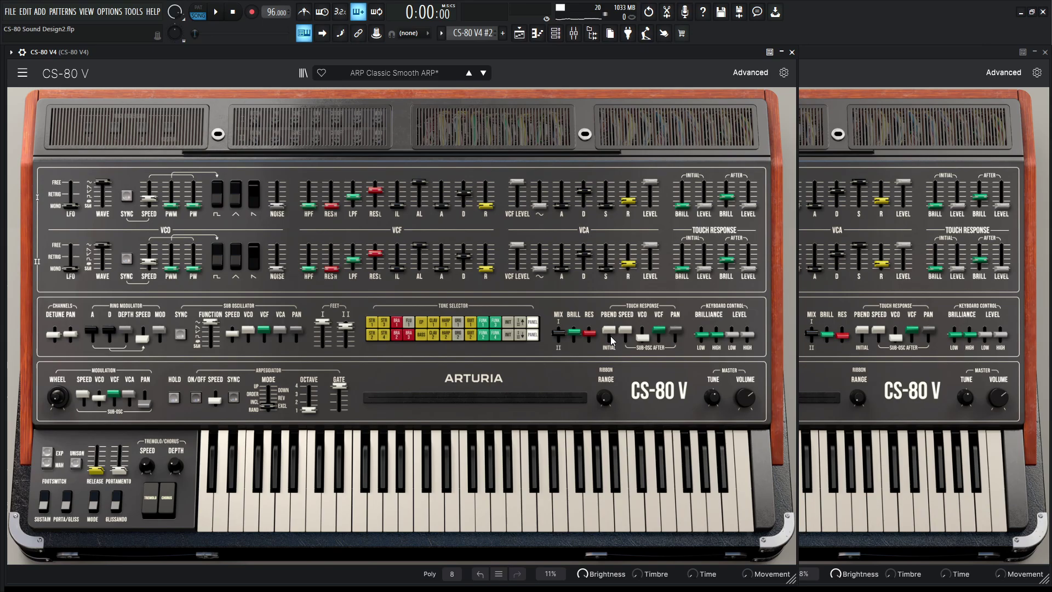
Play the sequence again while sweeping the reference patch's overall Brilliance, with its overall Resonance lowered
mouse_move(581, 335)
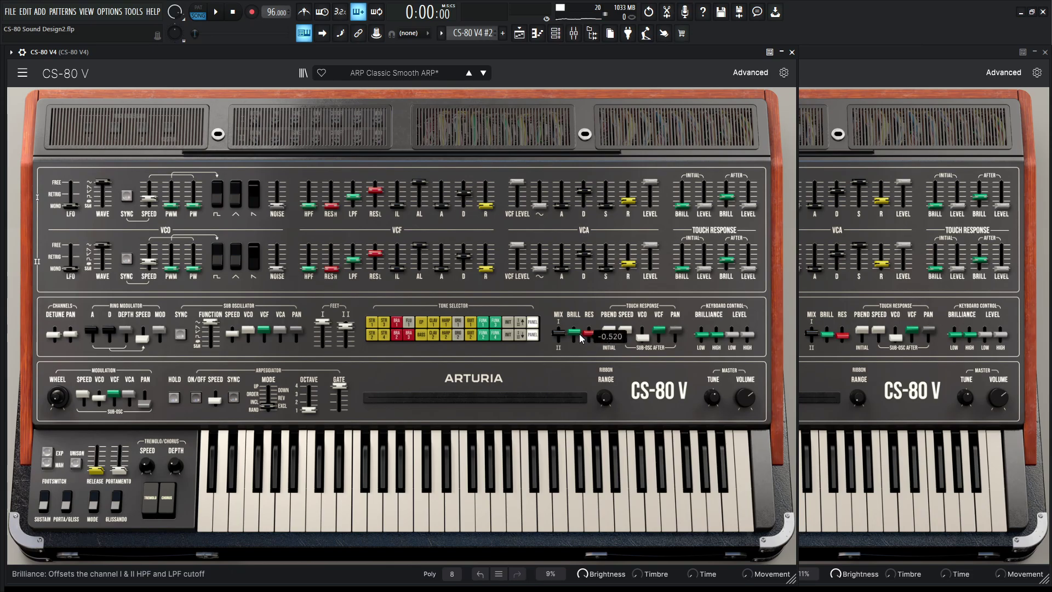
key(space)
mouse_move(579, 333)
mouse_down()
mouse_move(579, 354)
mouse_move(590, 331)
mouse_move(573, 340)
mouse_move(590, 327)
mouse_move(590, 355)
mouse_move(589, 337)
mouse_move(573, 331)
mouse_up()
key(space)
Check the reference patch's arpeggiator Octave and Mode, and sweep its Gate during playback, returning it to 100%
mouse_move(580, 268)
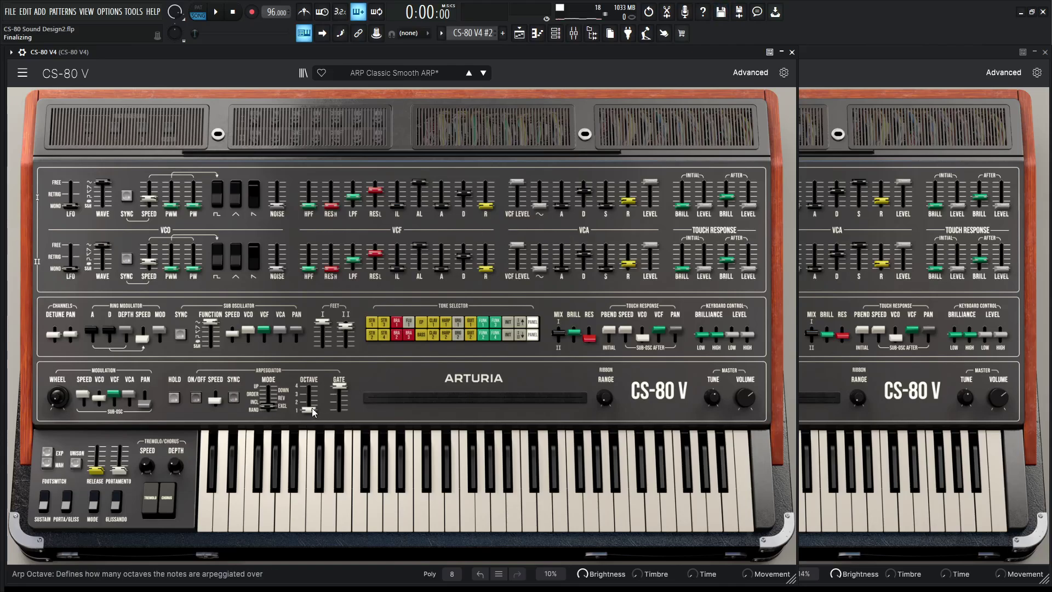
mouse_move(306, 404)
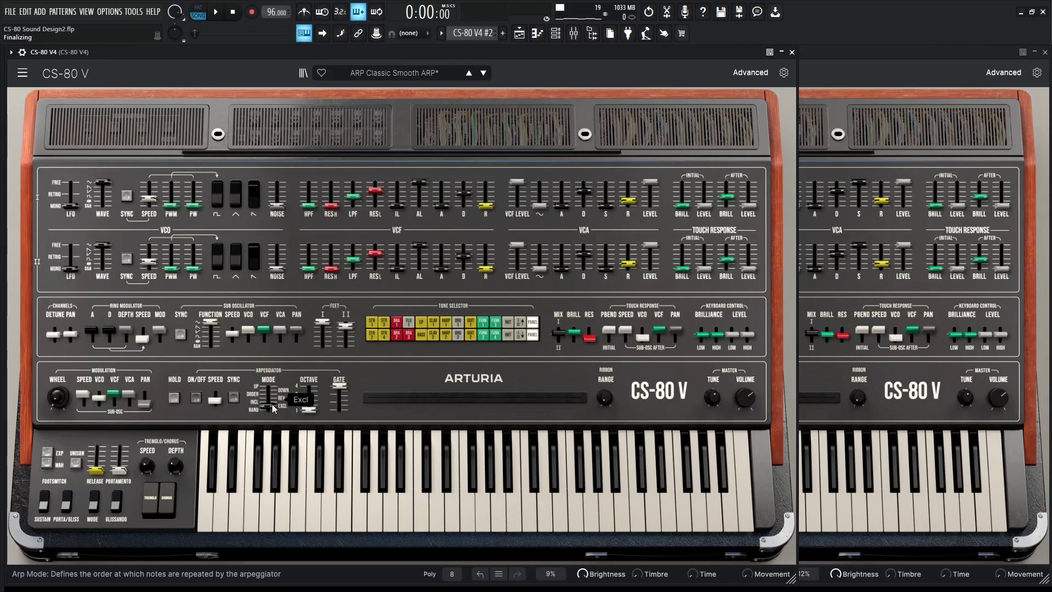
mouse_move(333, 393)
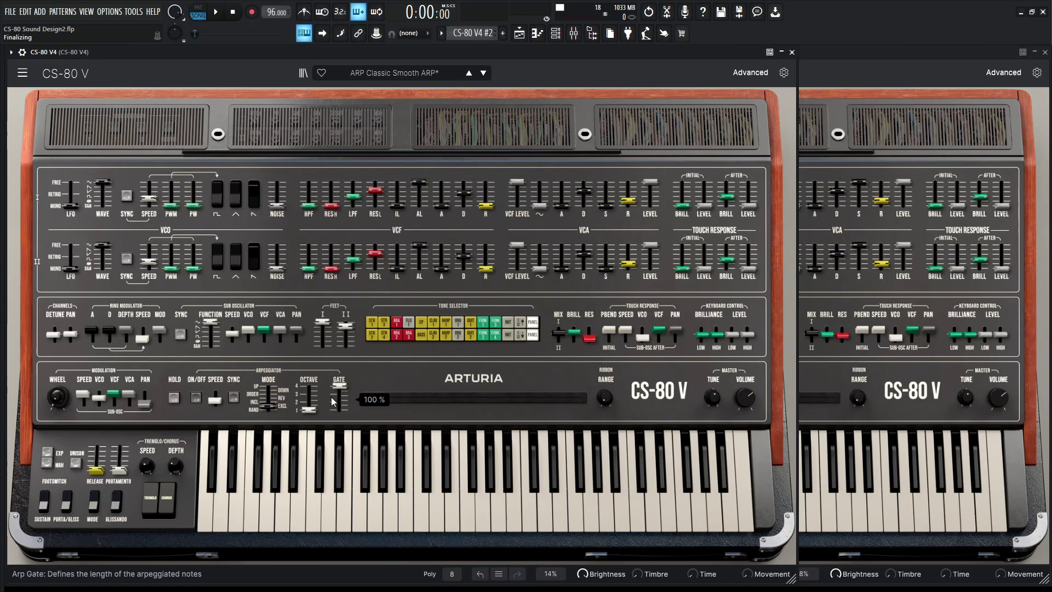
key(space)
mouse_move(331, 399)
mouse_down()
mouse_move(331, 412)
mouse_move(341, 385)
mouse_up()
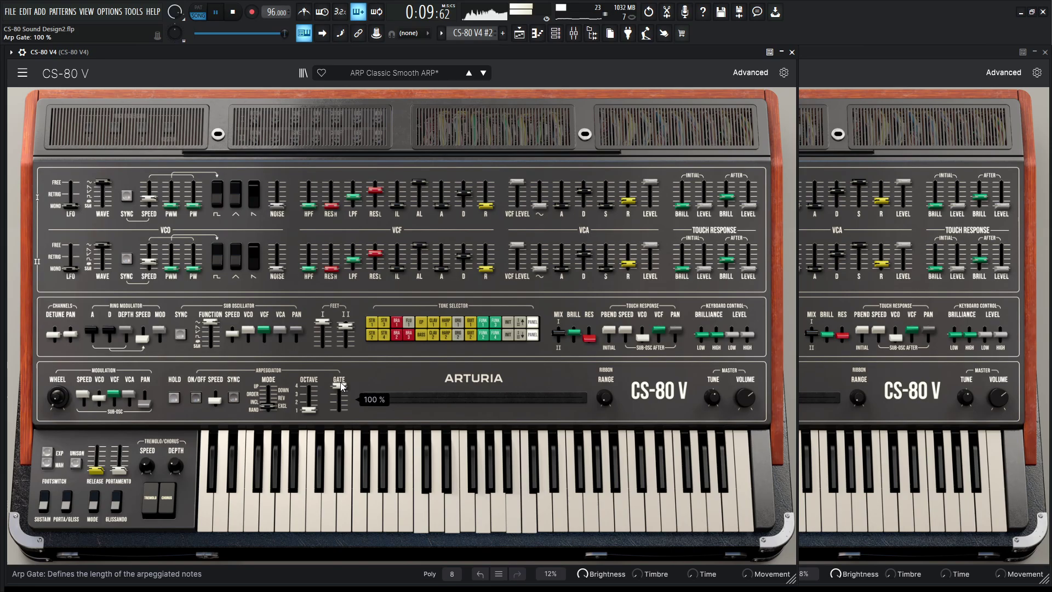
key(space)
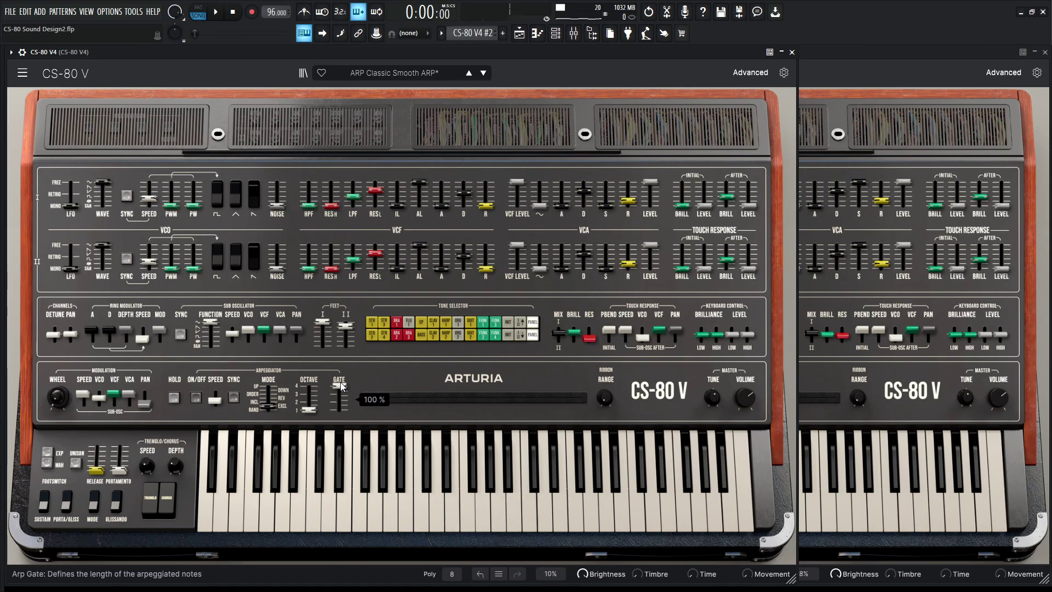